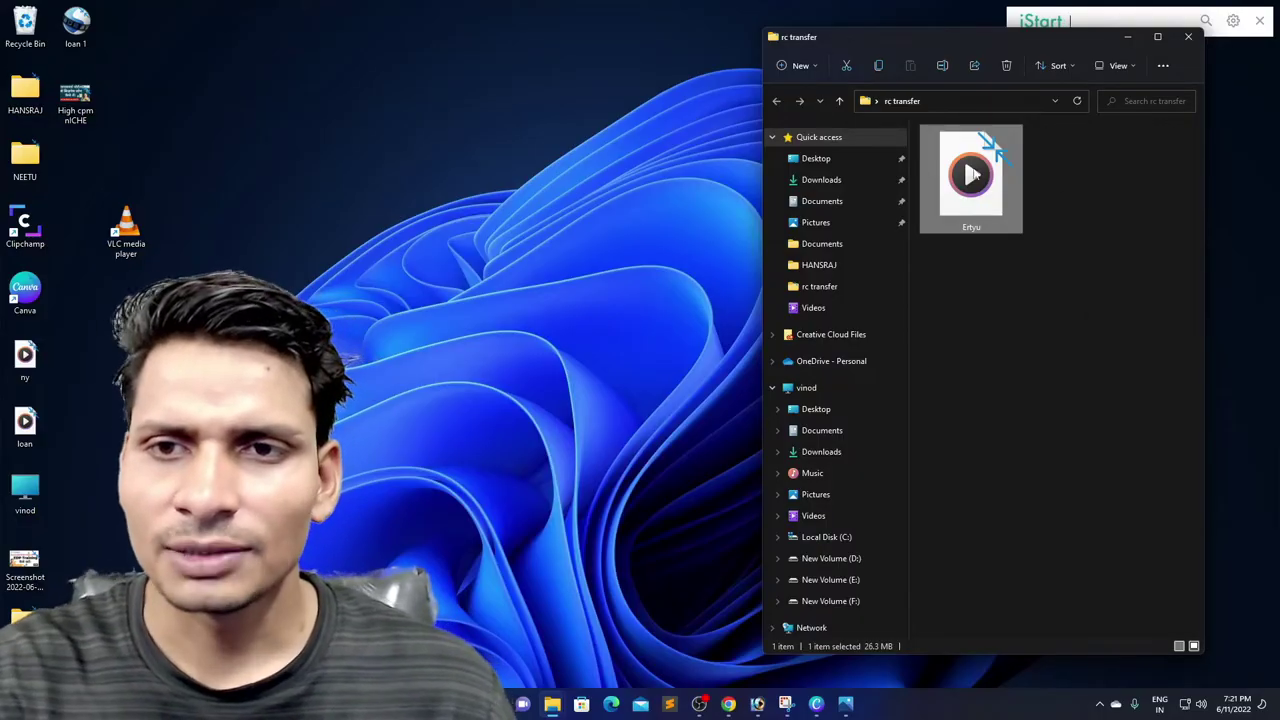
# Open the properties of the Ertyu file in the rc transfer folder to check its file type
pyautogui.moveTo(951, 203)
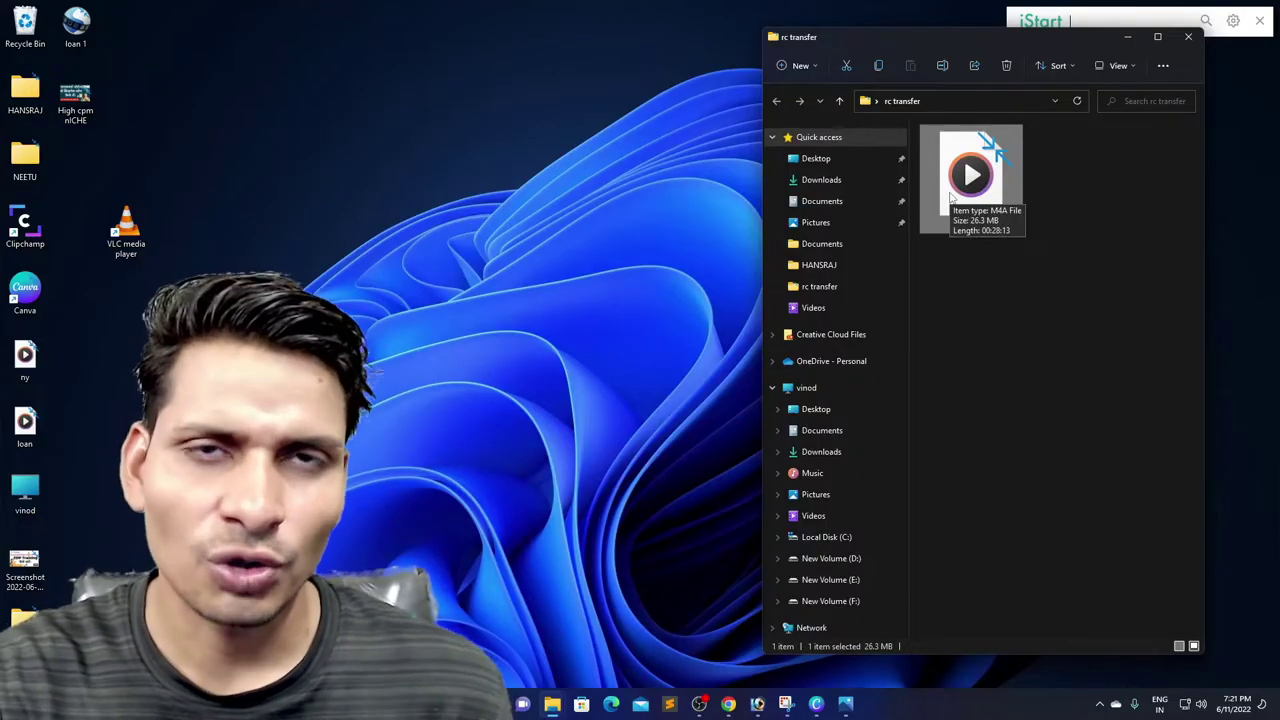
pyautogui.rightClick(950, 198)
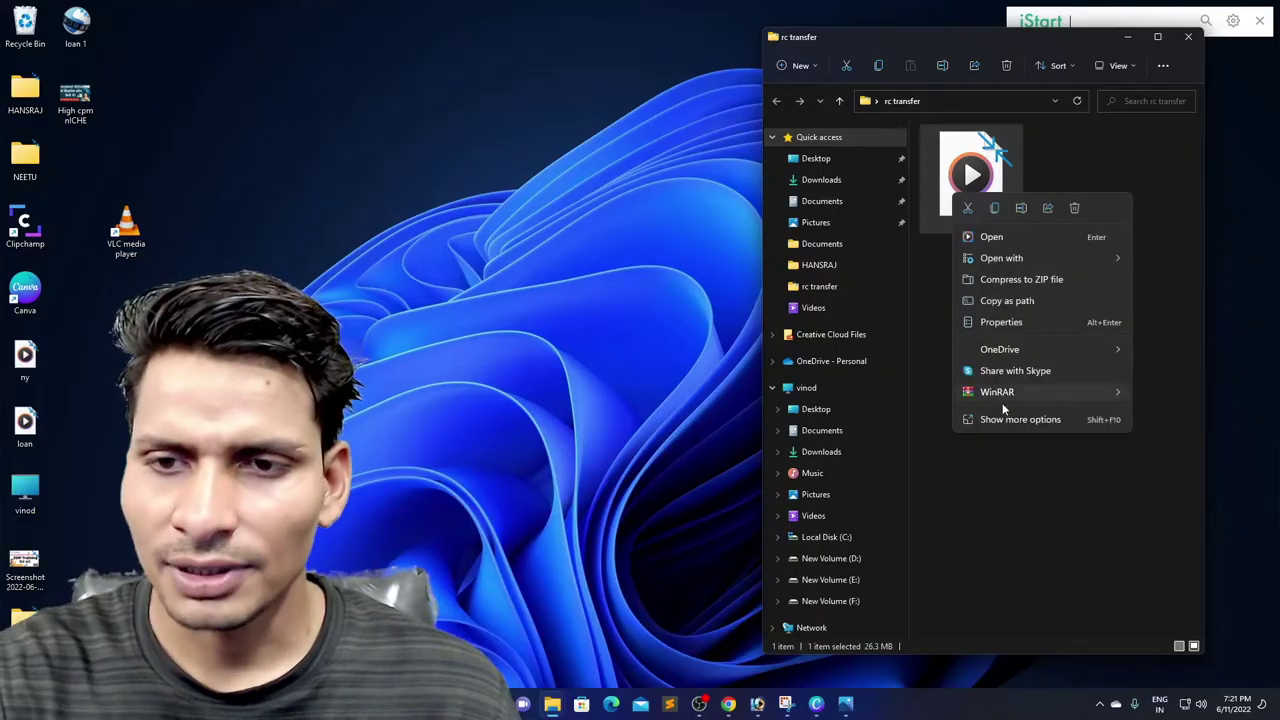
pyautogui.click(1016, 321)
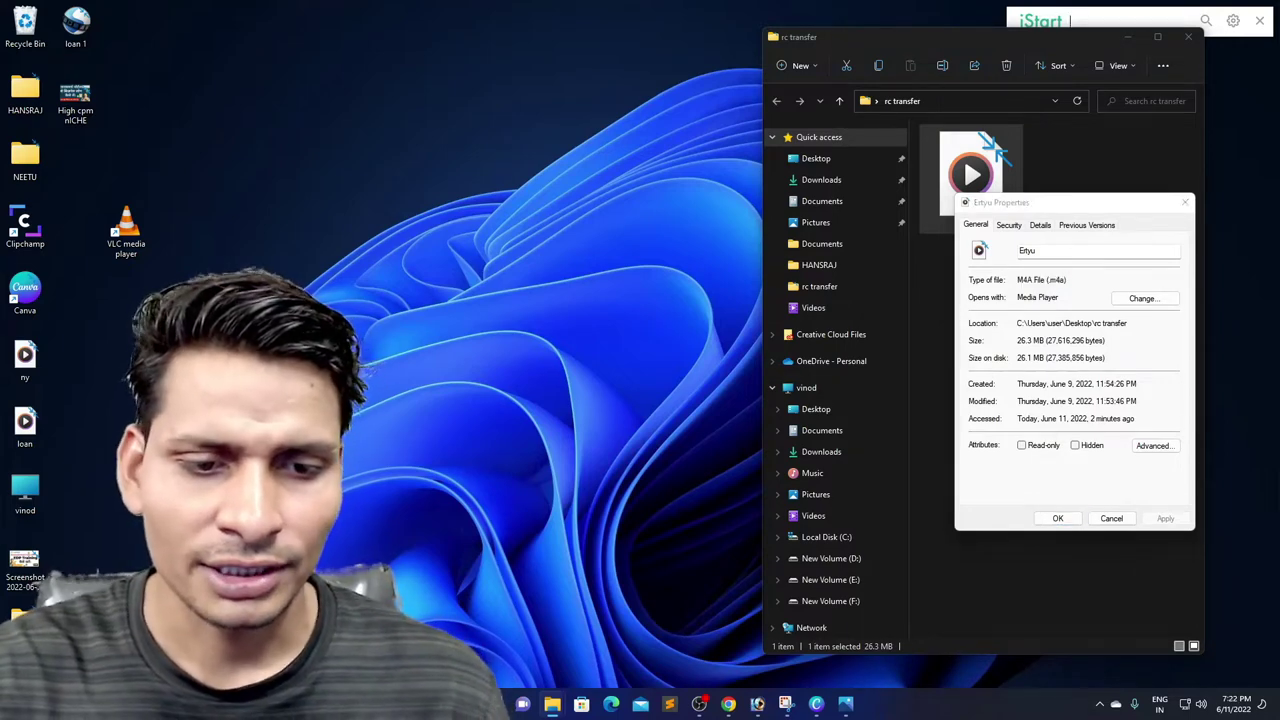
# Launch Audacity, skip the crash recovery and welcome screen, and shrink its window to sit beside the rc transfer folder
pyautogui.press('super+s')
pyautogui.write('A')
pyautogui.click(505, 340)
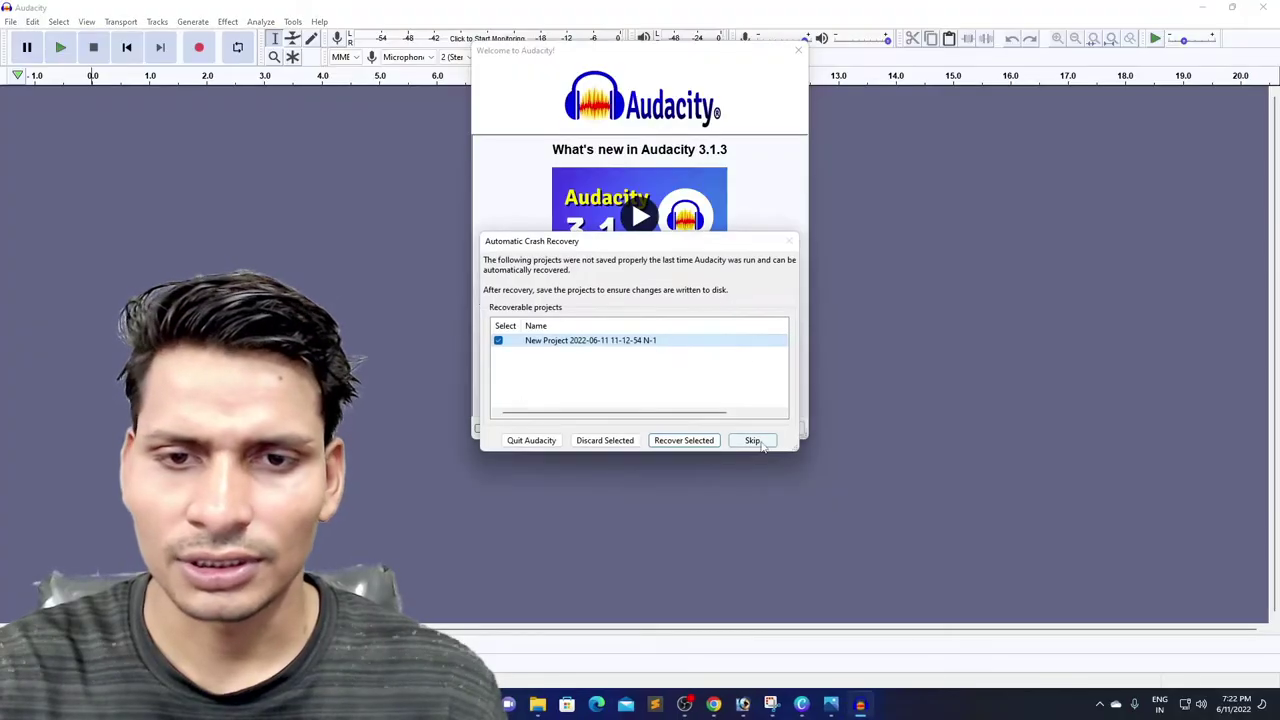
pyautogui.click(754, 441)
pyautogui.click(777, 426)
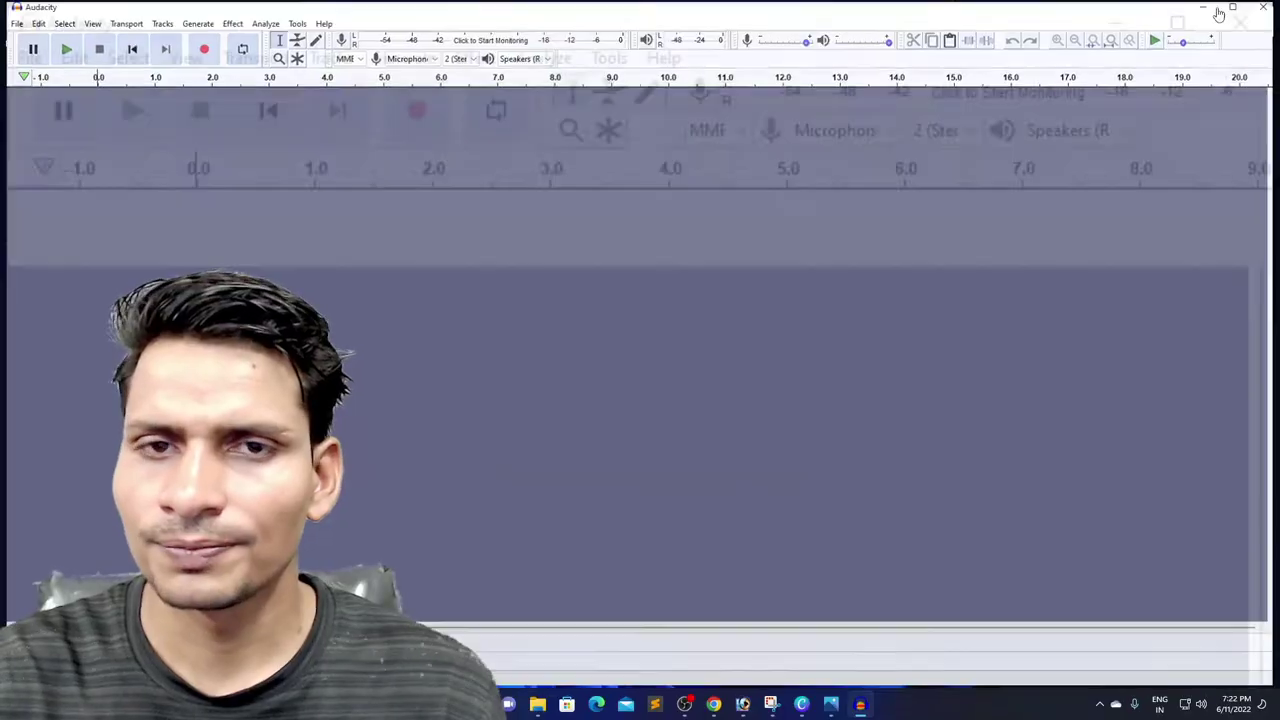
pyautogui.click(1222, 10)
pyautogui.moveTo(809, 124); pyautogui.dragTo(590, 45)
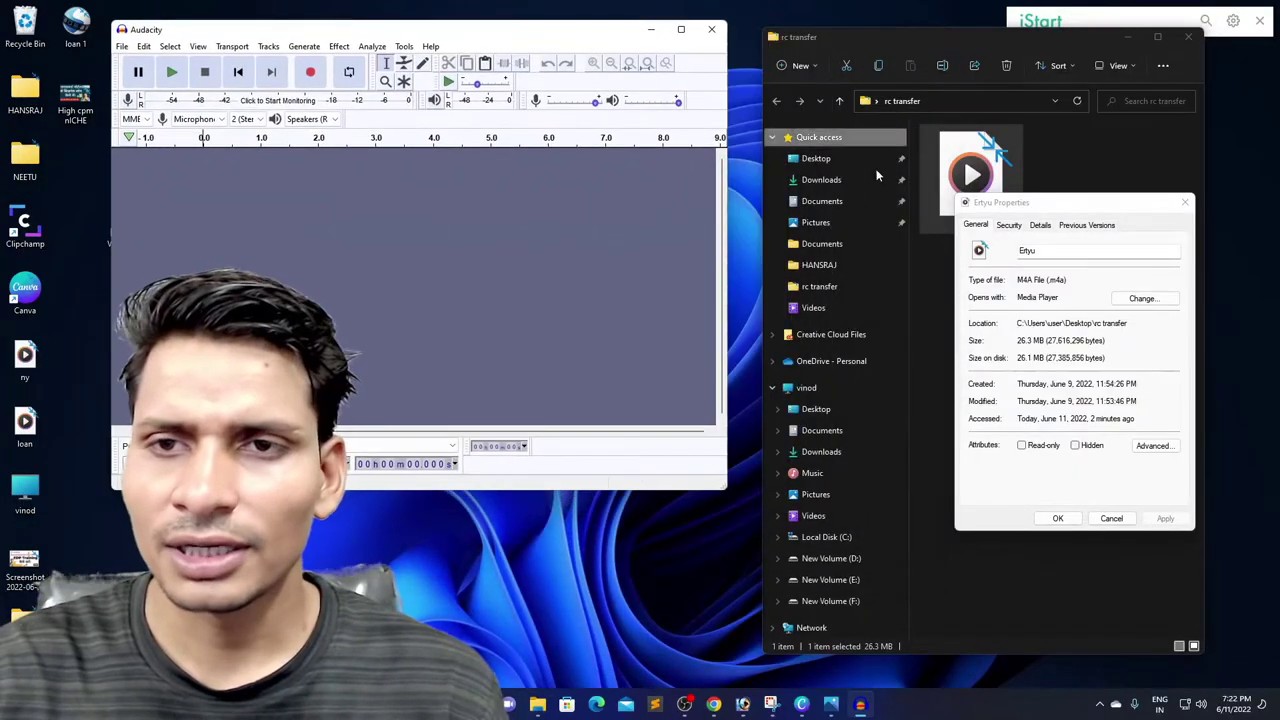
# Close the file properties, try to import the Ertyu M4A file into Audacity, and close Audacity
pyautogui.click(1185, 202)
pyautogui.moveTo(971, 175); pyautogui.dragTo(555, 185)
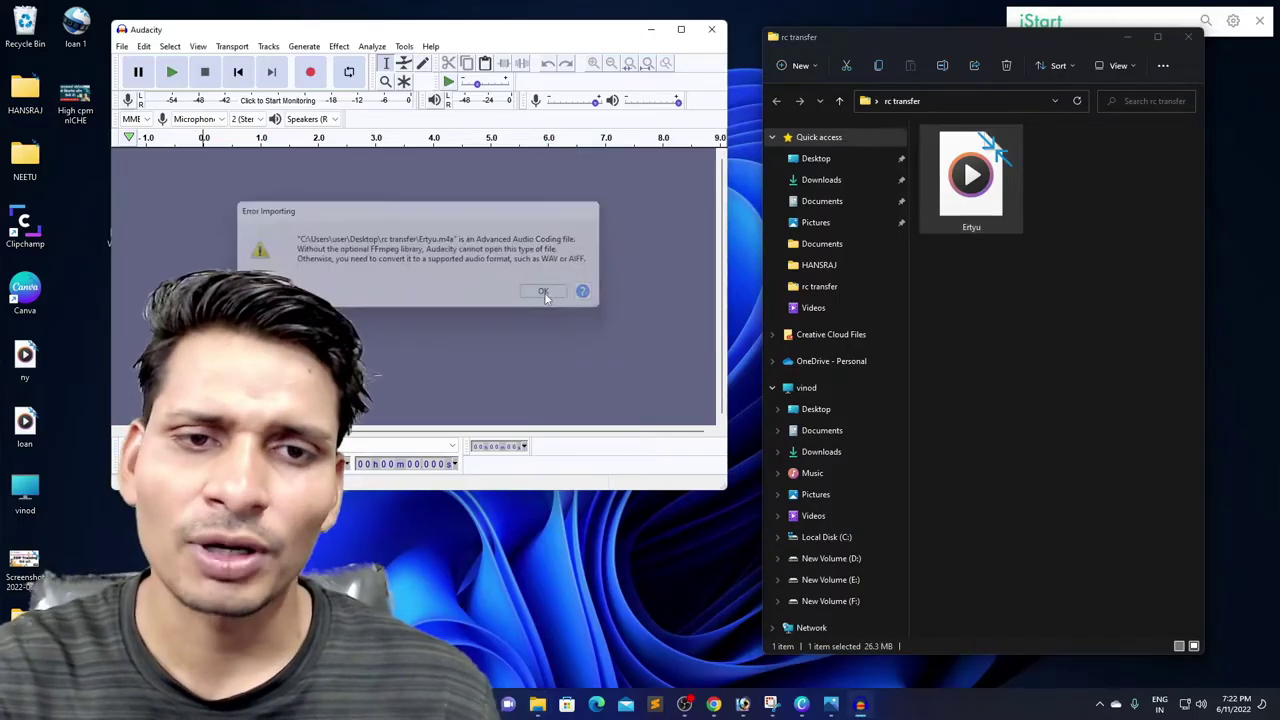
pyautogui.click(545, 294)
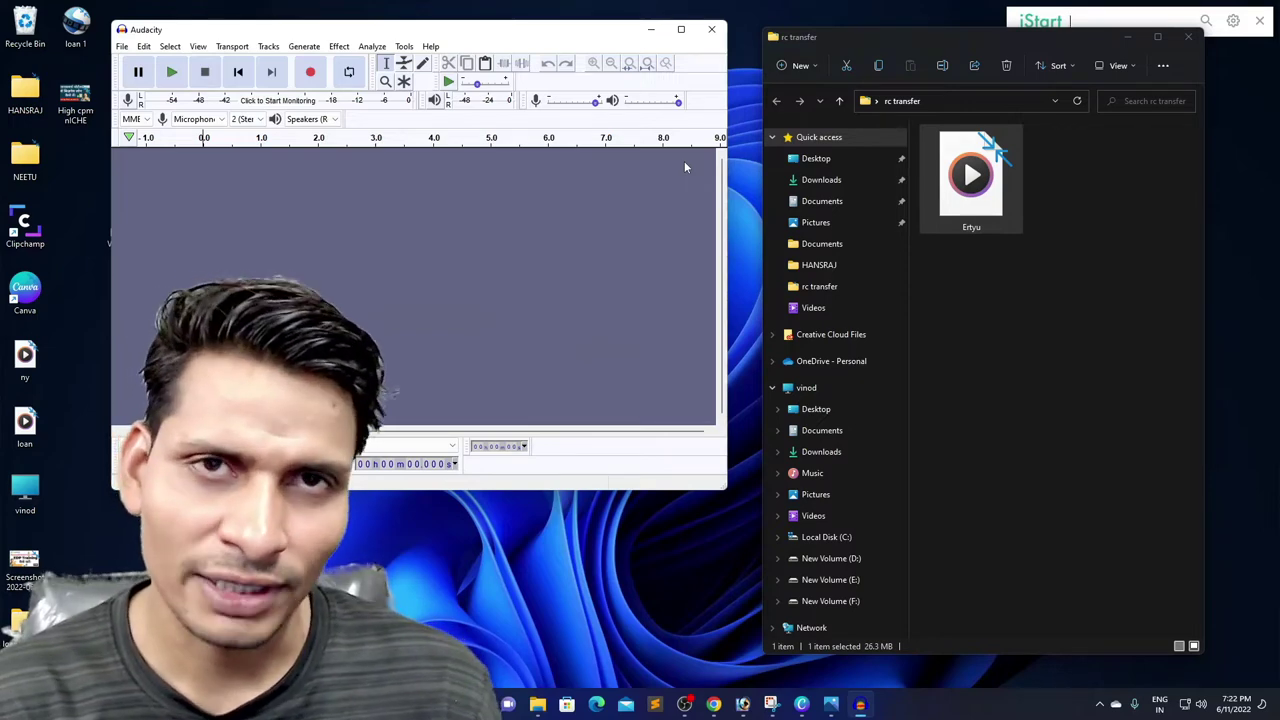
pyautogui.click(711, 28)
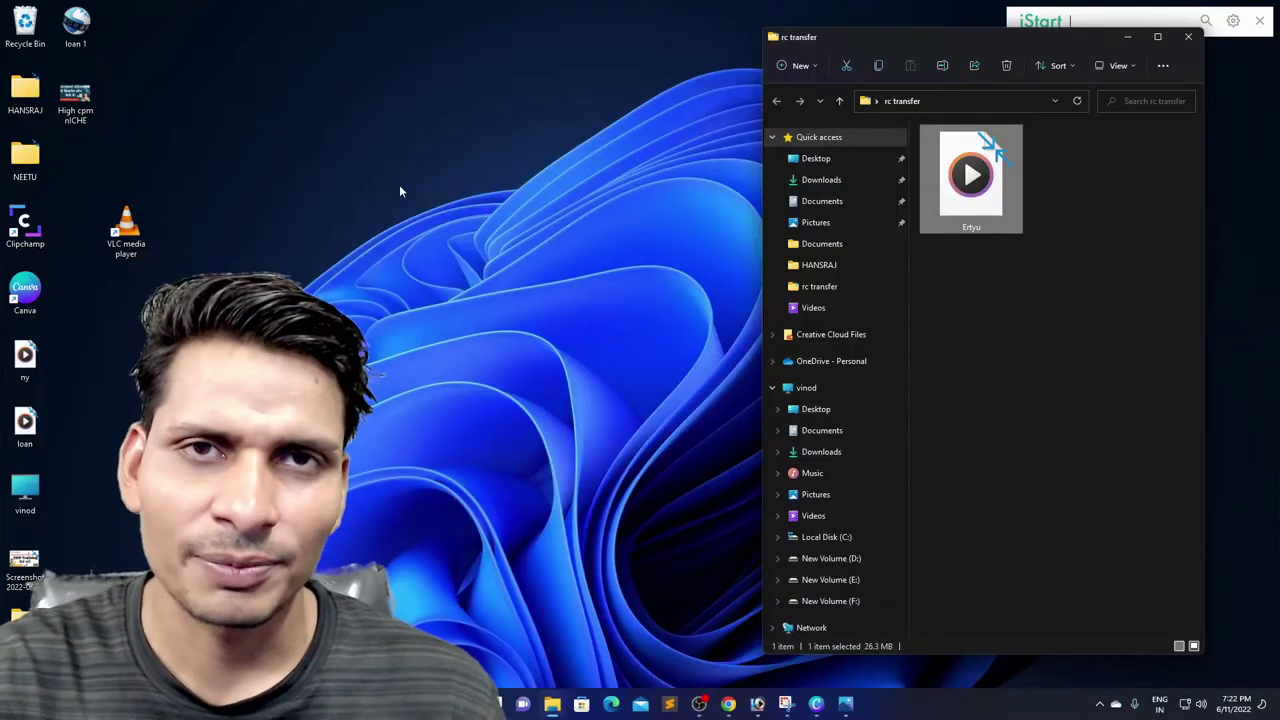
# Relocate the VLC media player shortcut on the desktop, launch VLC and place its window beside the rc transfer folder
pyautogui.moveTo(125, 226); pyautogui.dragTo(228, 38)
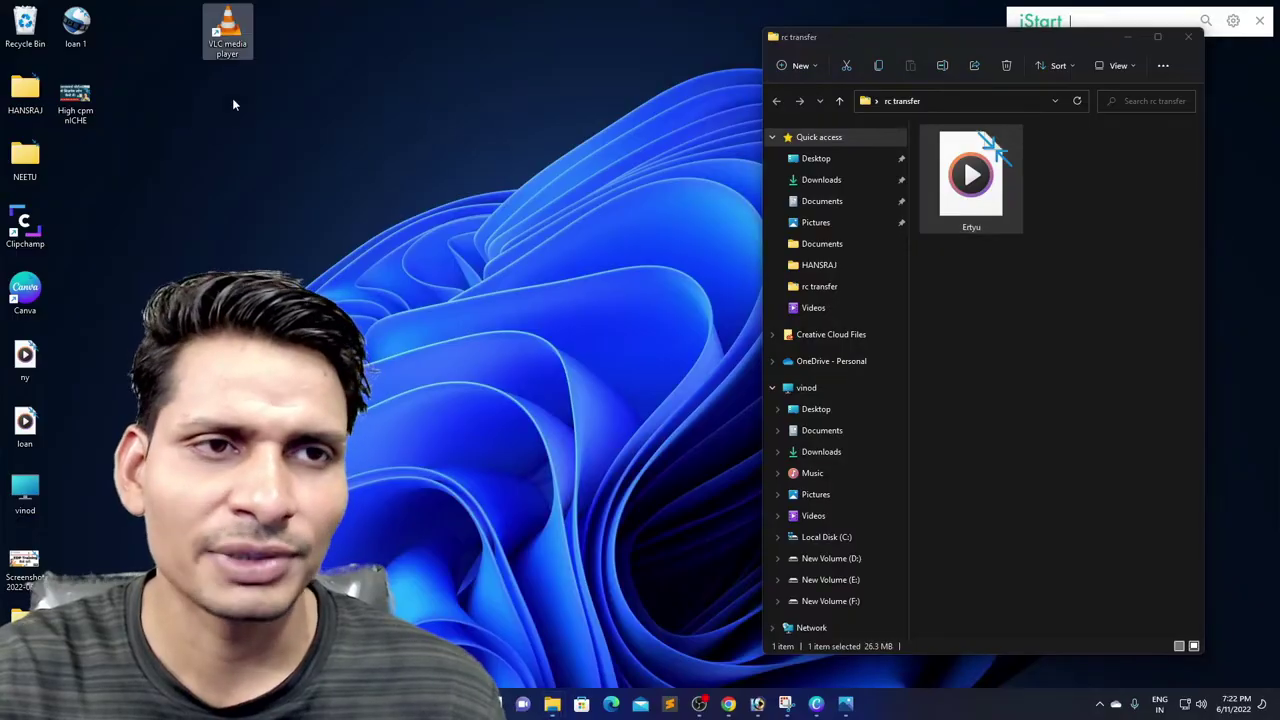
pyautogui.doubleClick(231, 37)
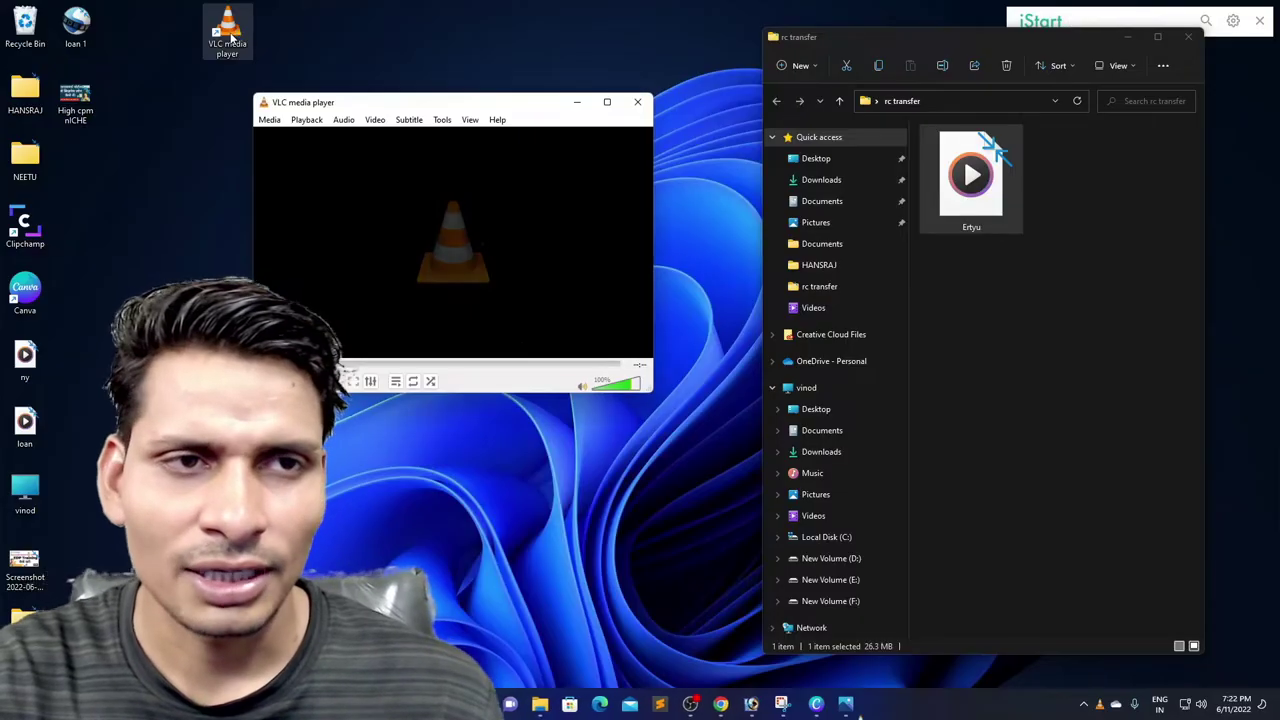
pyautogui.moveTo(386, 103); pyautogui.dragTo(437, 74)
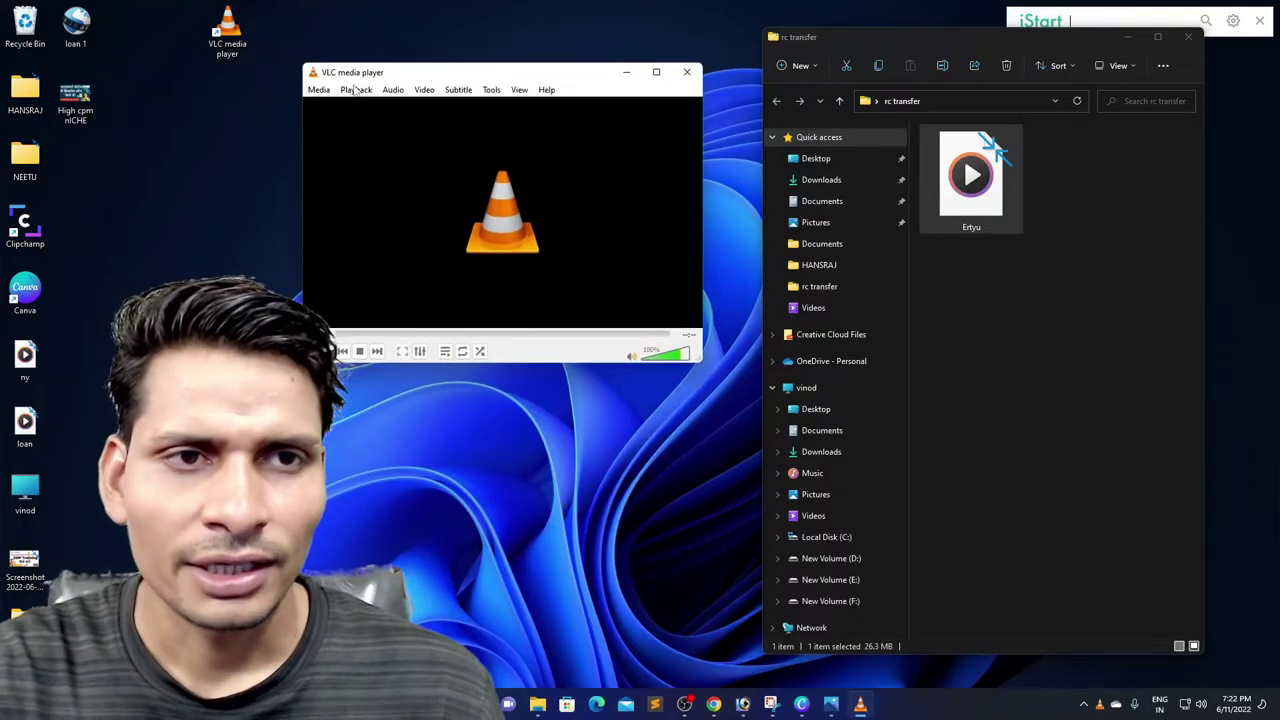
# Add Ertyu.m4a from the Desktop's rc transfer folder as the source file for a VLC Convert / Save job
pyautogui.click(320, 93)
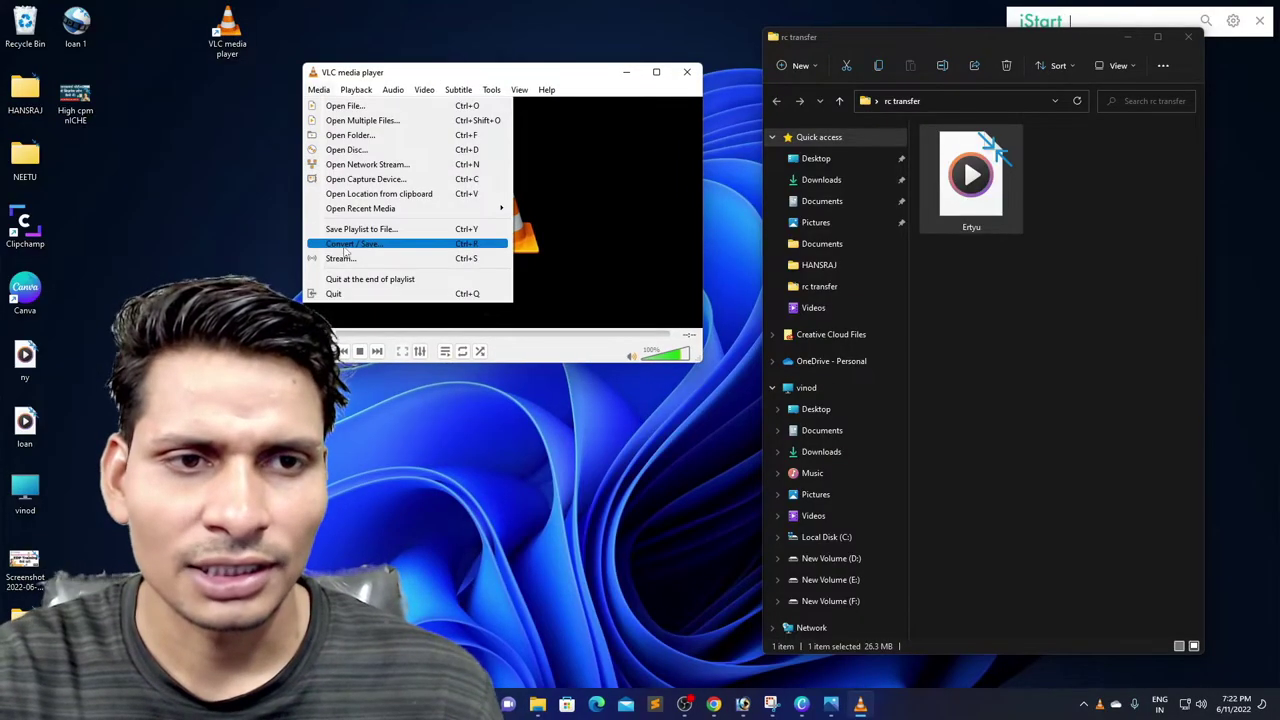
pyautogui.click(368, 245)
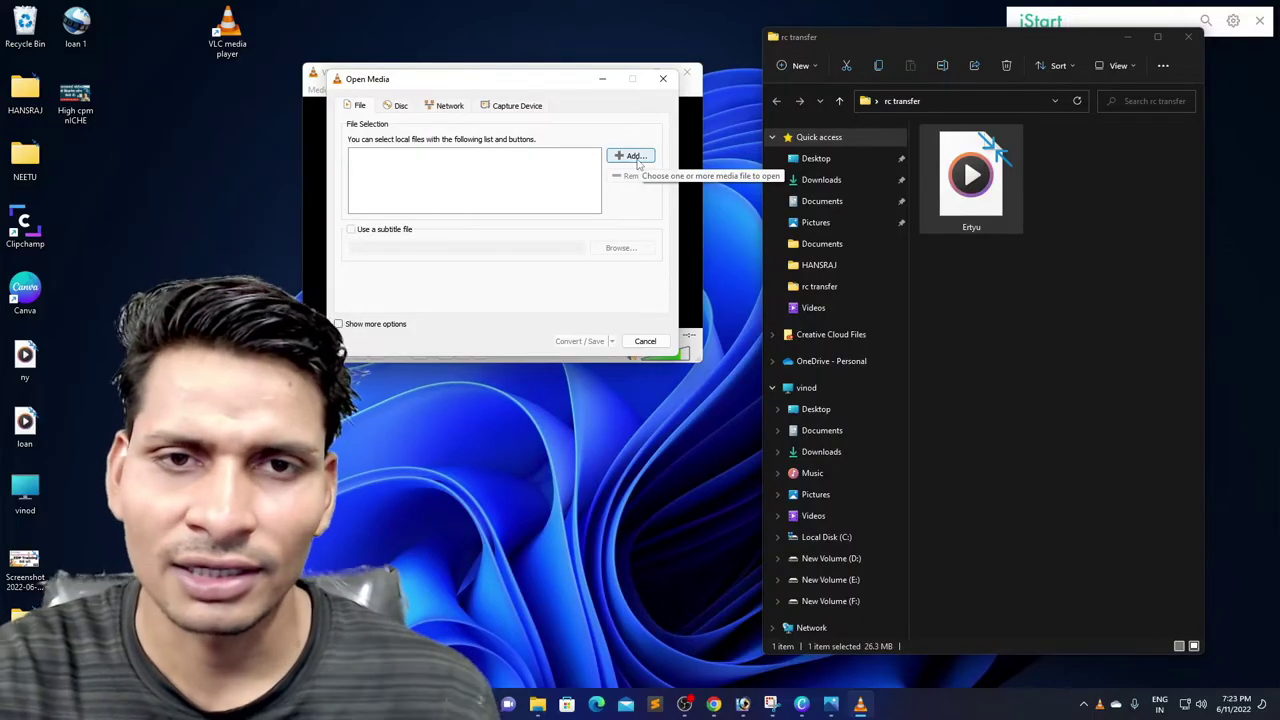
pyautogui.click(634, 157)
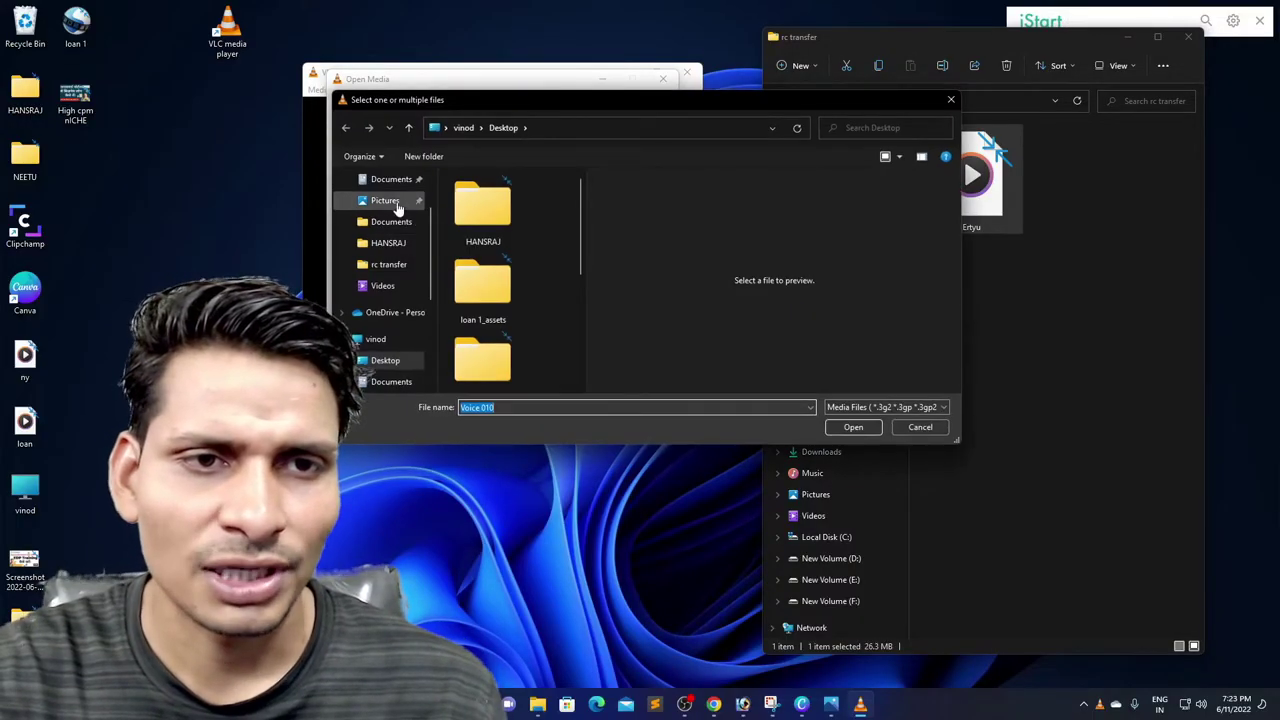
pyautogui.scroll(2, 397, 205)
pyautogui.click(395, 206)
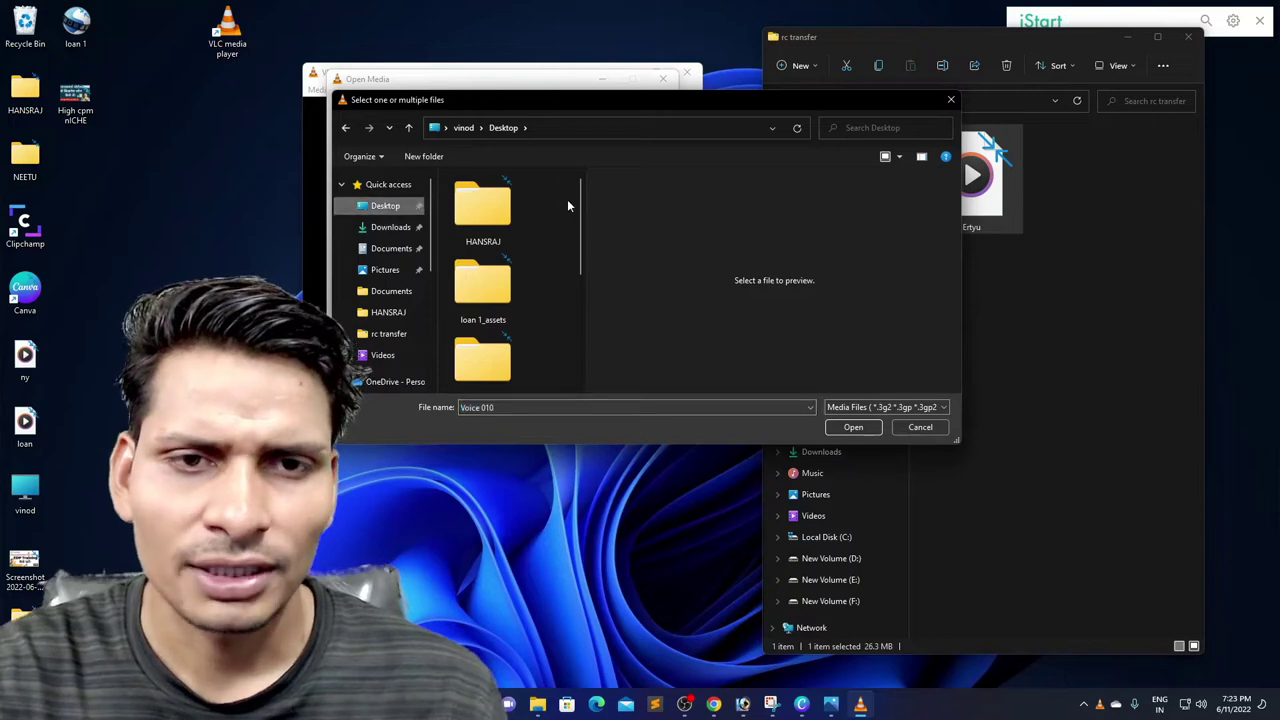
pyautogui.scroll(-4, 567, 205)
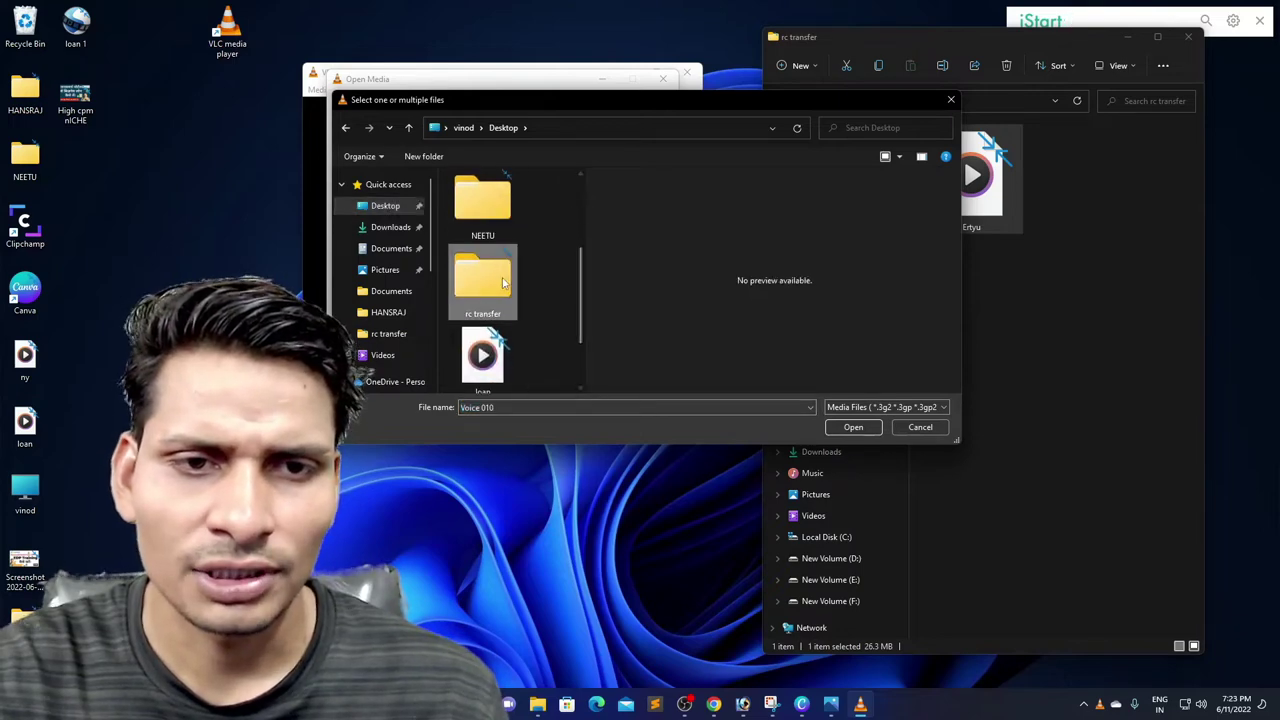
pyautogui.doubleClick(505, 284)
pyautogui.click(490, 198)
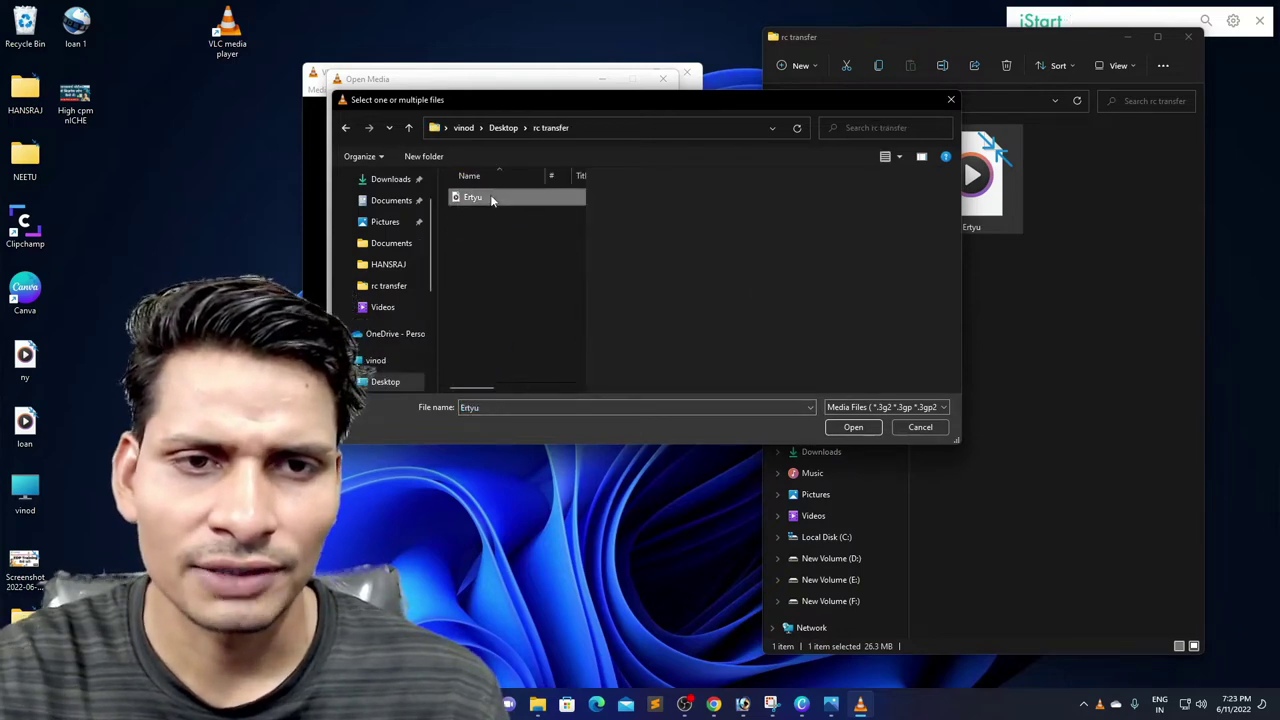
pyautogui.click(839, 428)
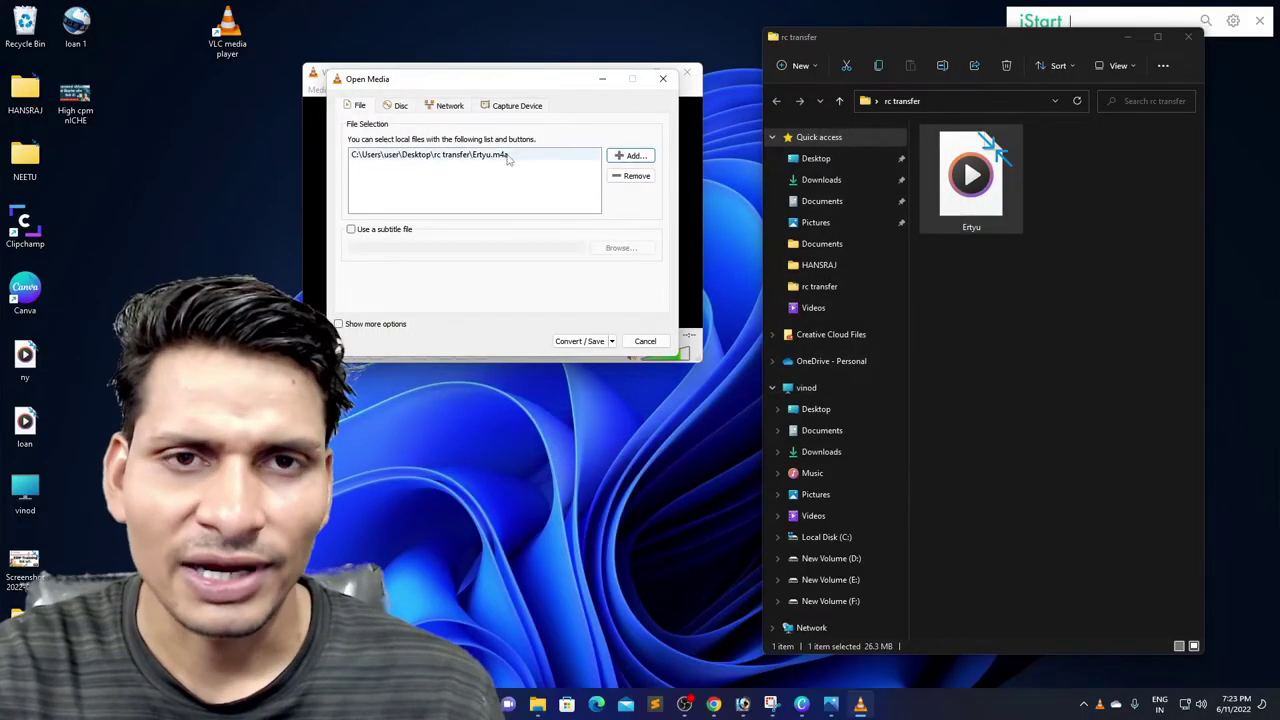
# Proceed to the conversion settings and choose the Audio - MP3 profile
pyautogui.click(581, 341)
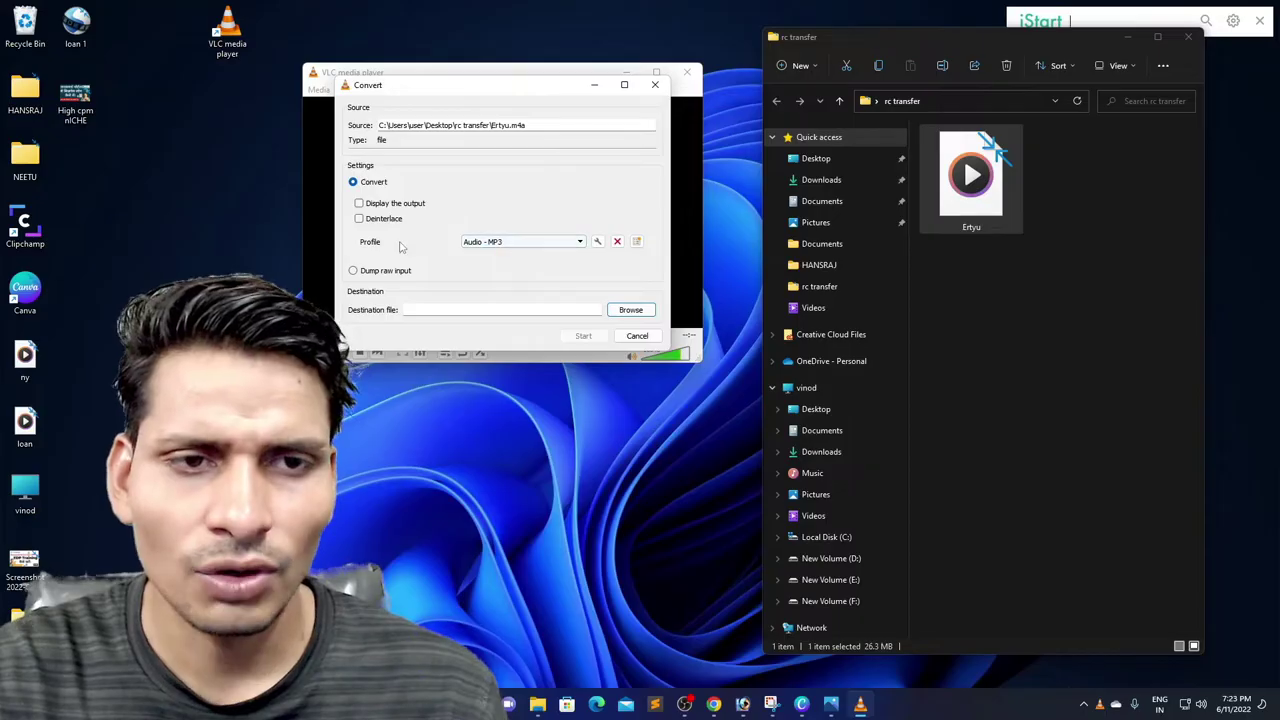
pyautogui.click(545, 245)
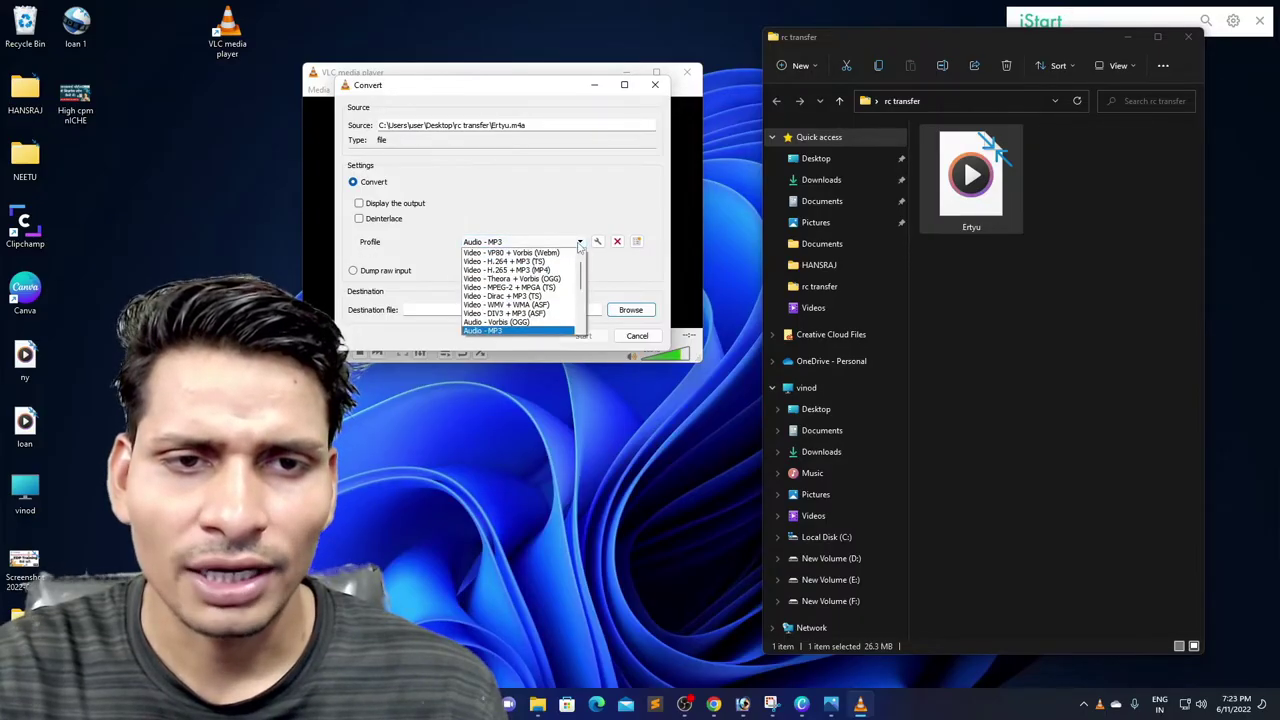
pyautogui.click(518, 333)
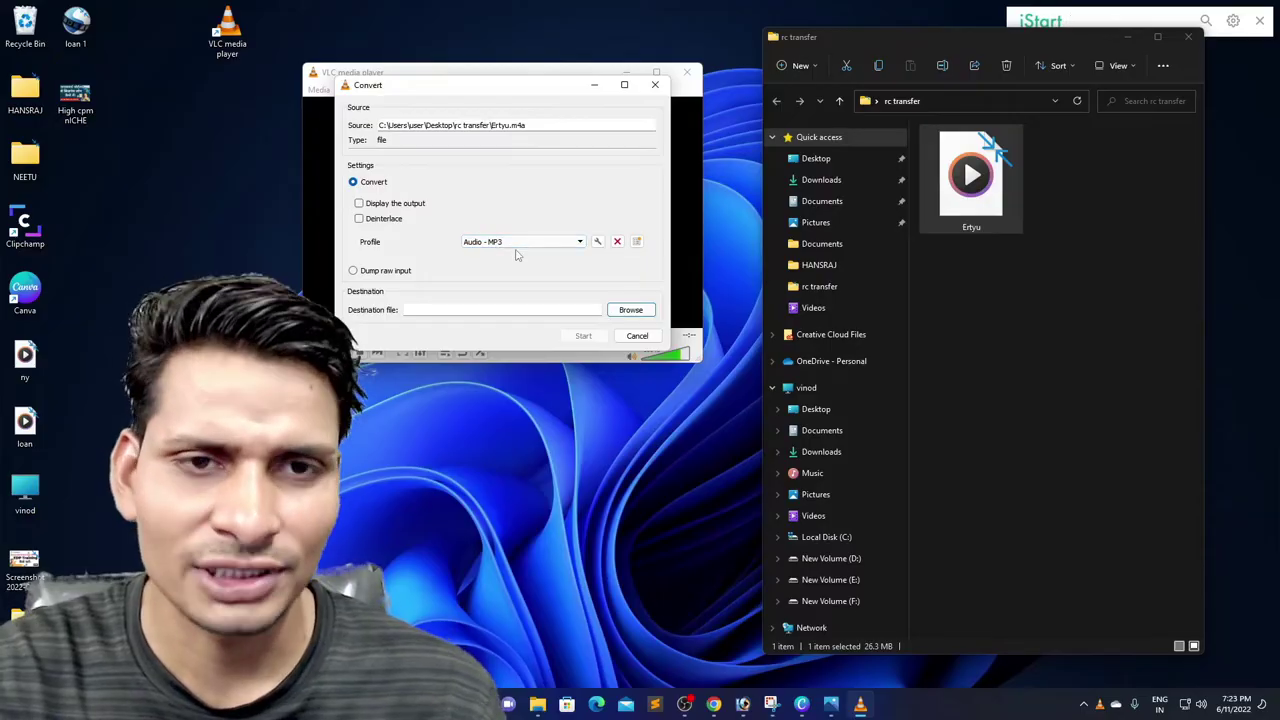
# Set the conversion's destination file to Ertyu-MP3 in the rc transfer folder on the Desktop
pyautogui.click(631, 310)
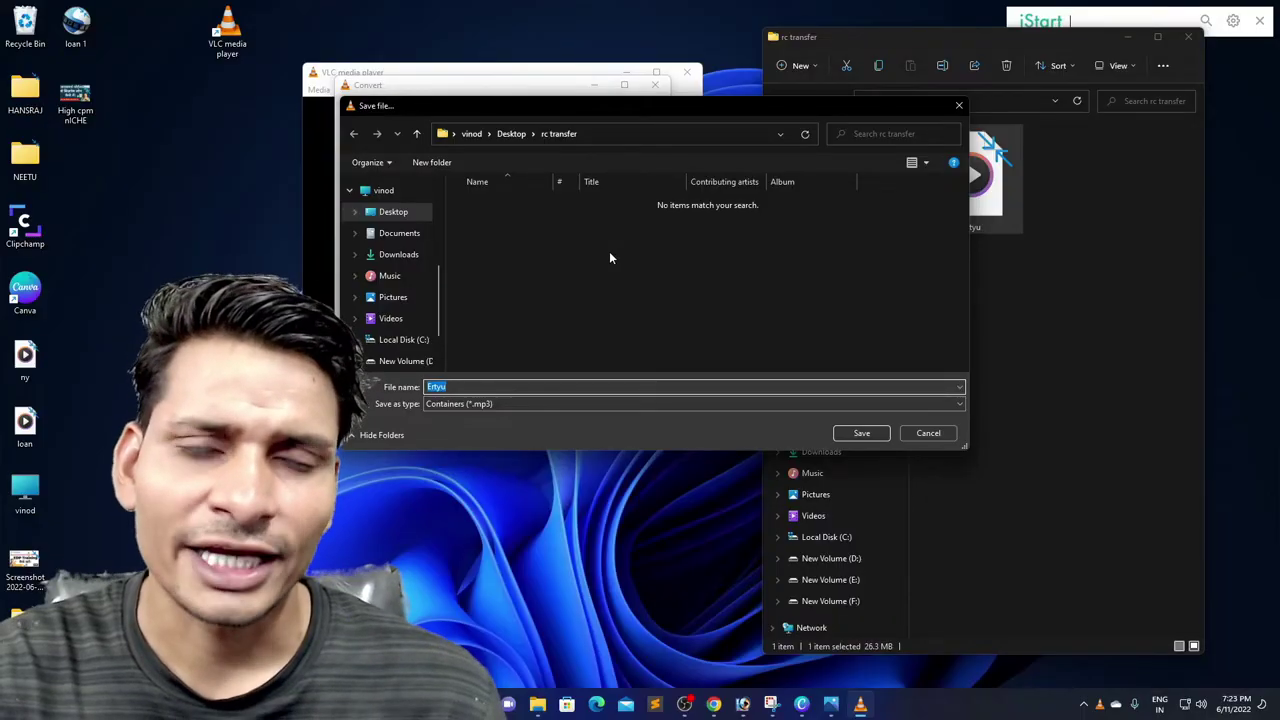
pyautogui.scroll(-2, 412, 357)
pyautogui.click(408, 336)
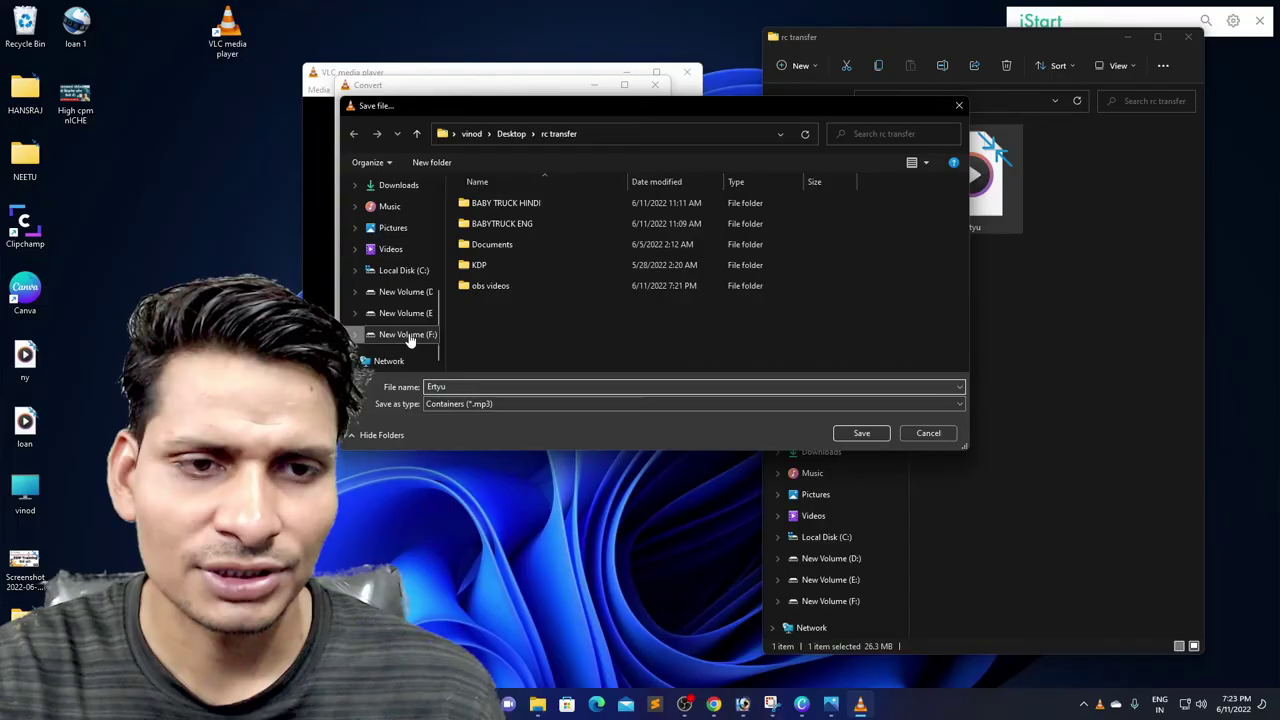
pyautogui.click(400, 249)
pyautogui.click(400, 281)
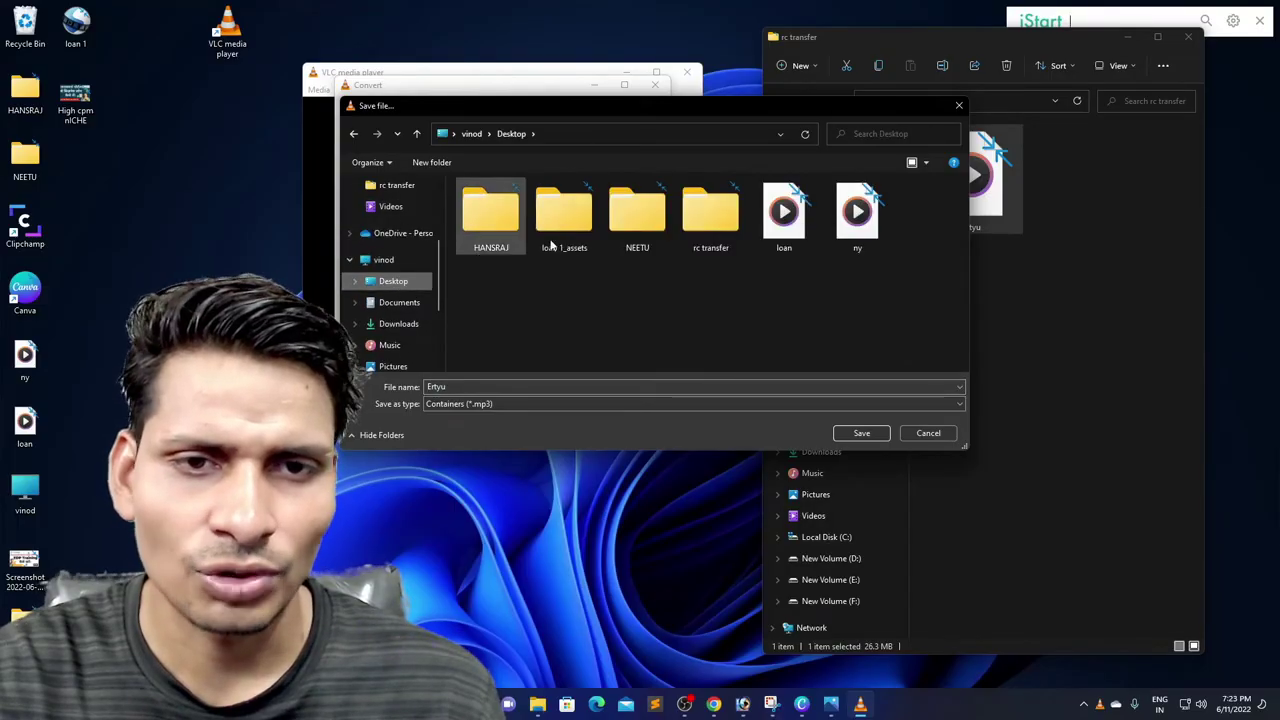
pyautogui.doubleClick(530, 387)
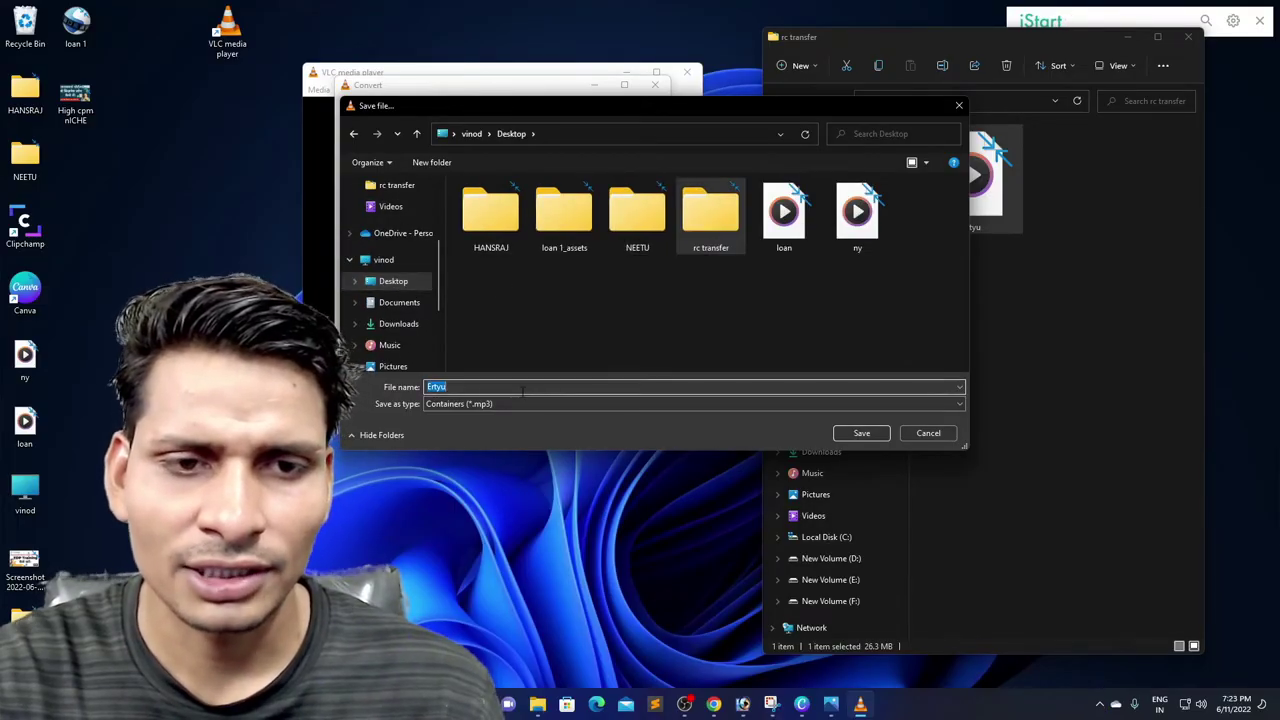
pyautogui.write('-MP3')
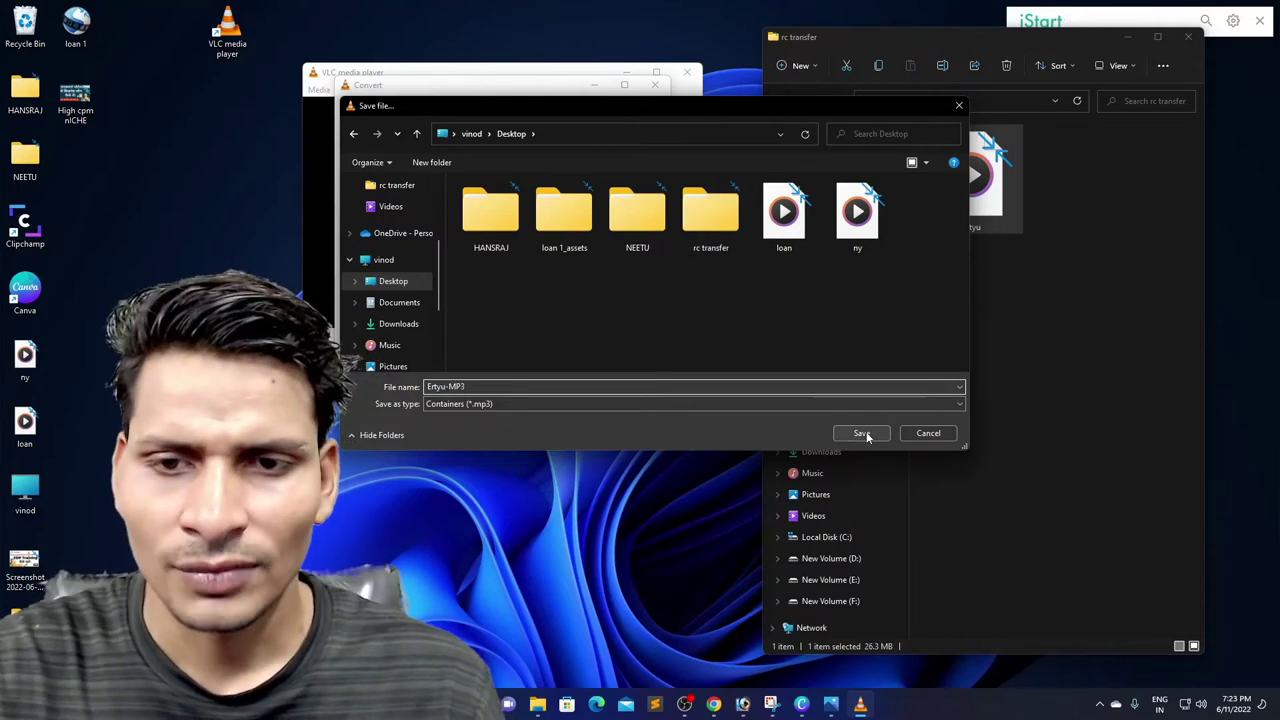
pyautogui.click(737, 225)
pyautogui.doubleClick(737, 225)
pyautogui.click(546, 386)
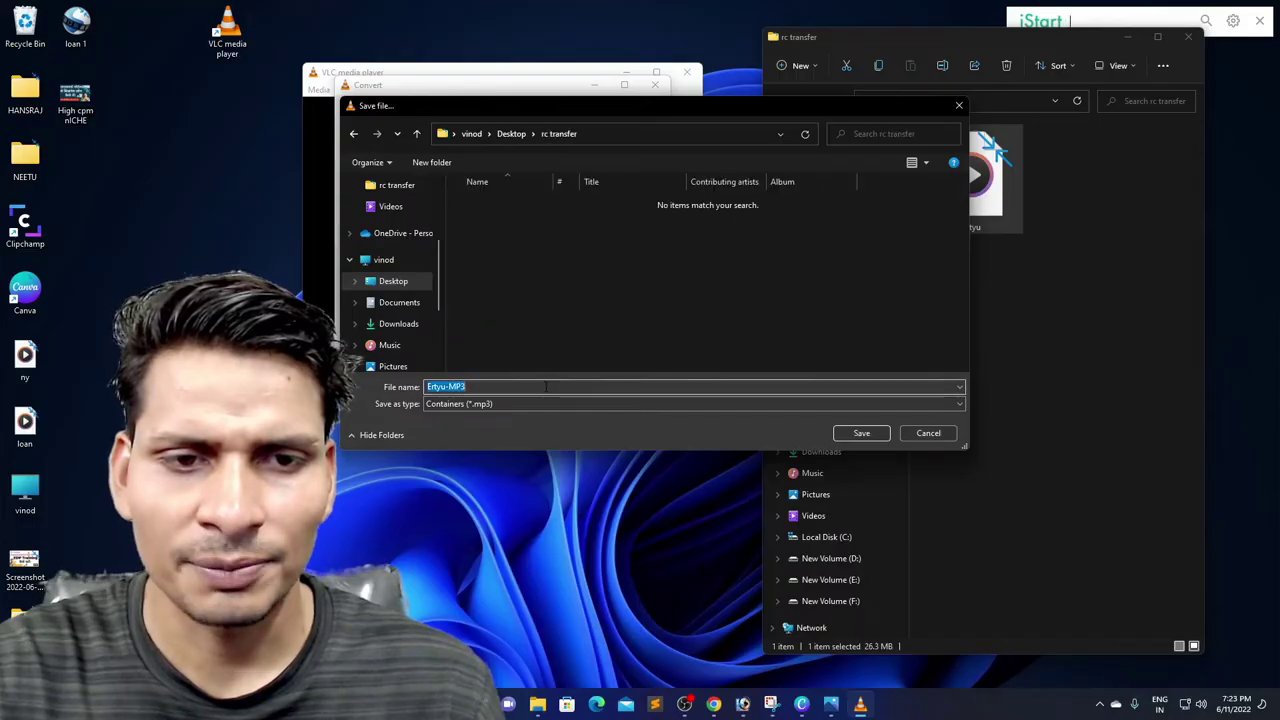
pyautogui.click(869, 434)
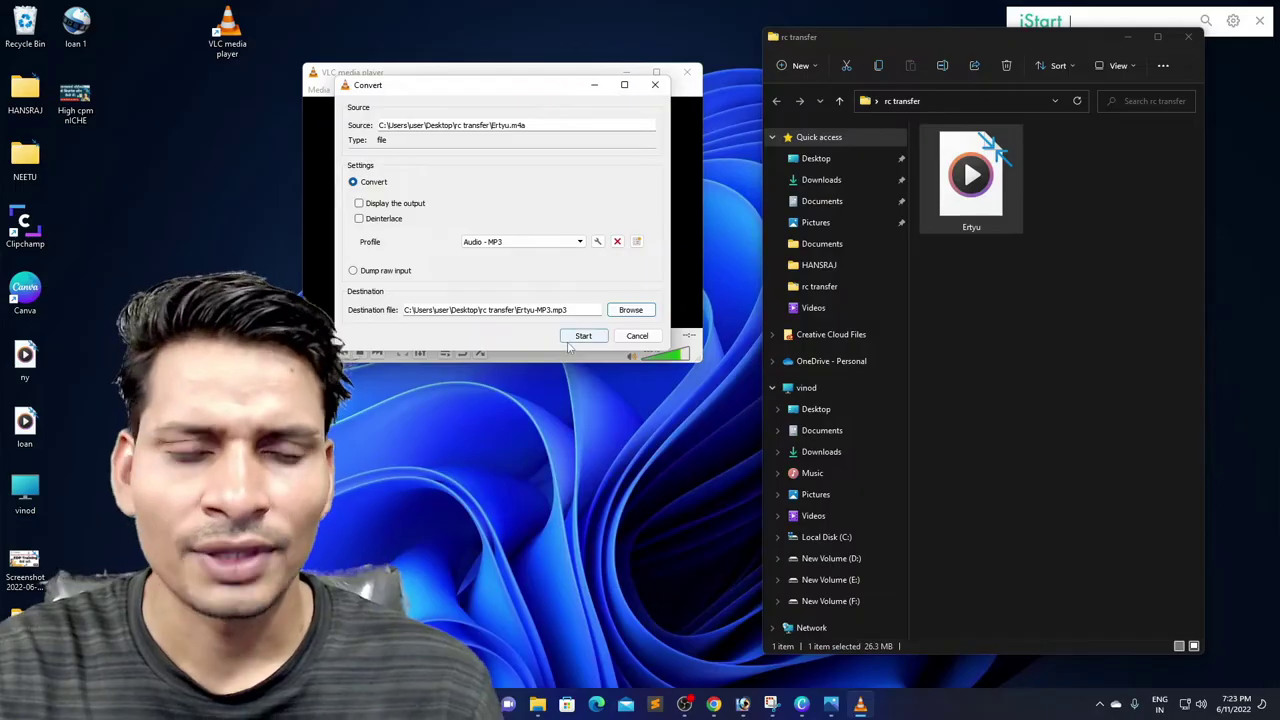
# Run the conversion to MP3 and close VLC once the Ertyu-MP3 file has been created
pyautogui.click(583, 336)
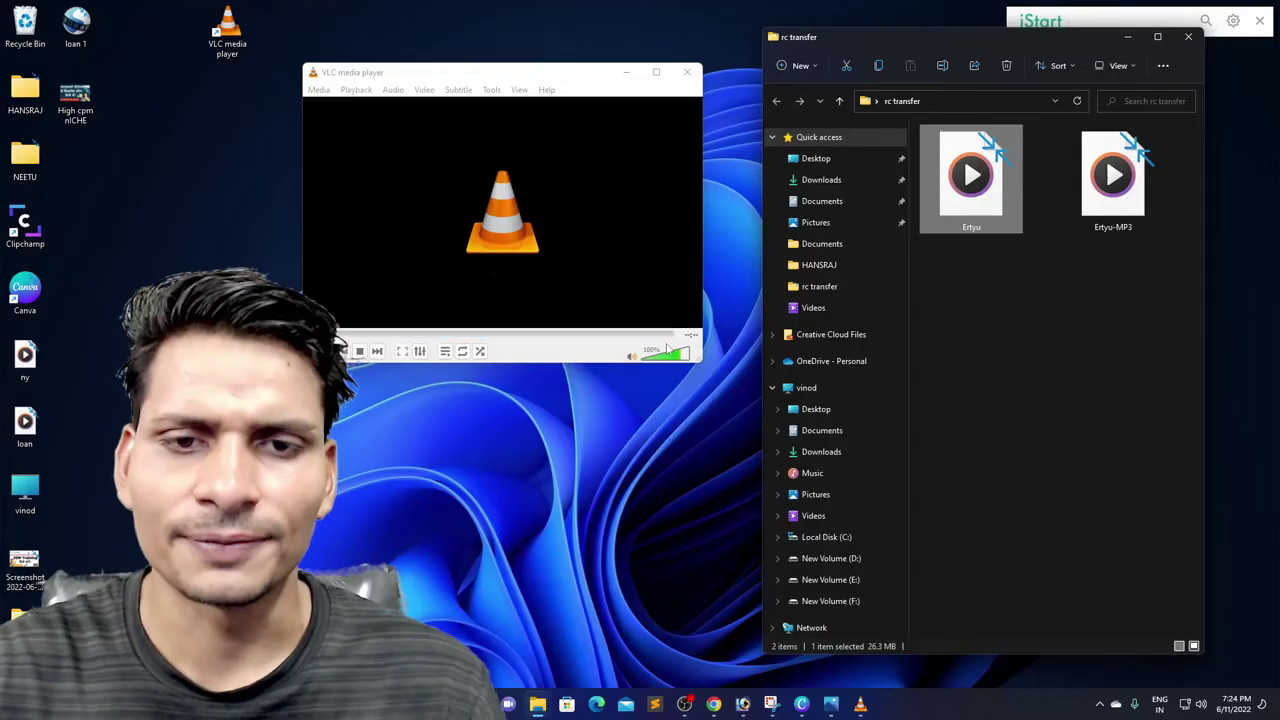
pyautogui.click(1035, 323)
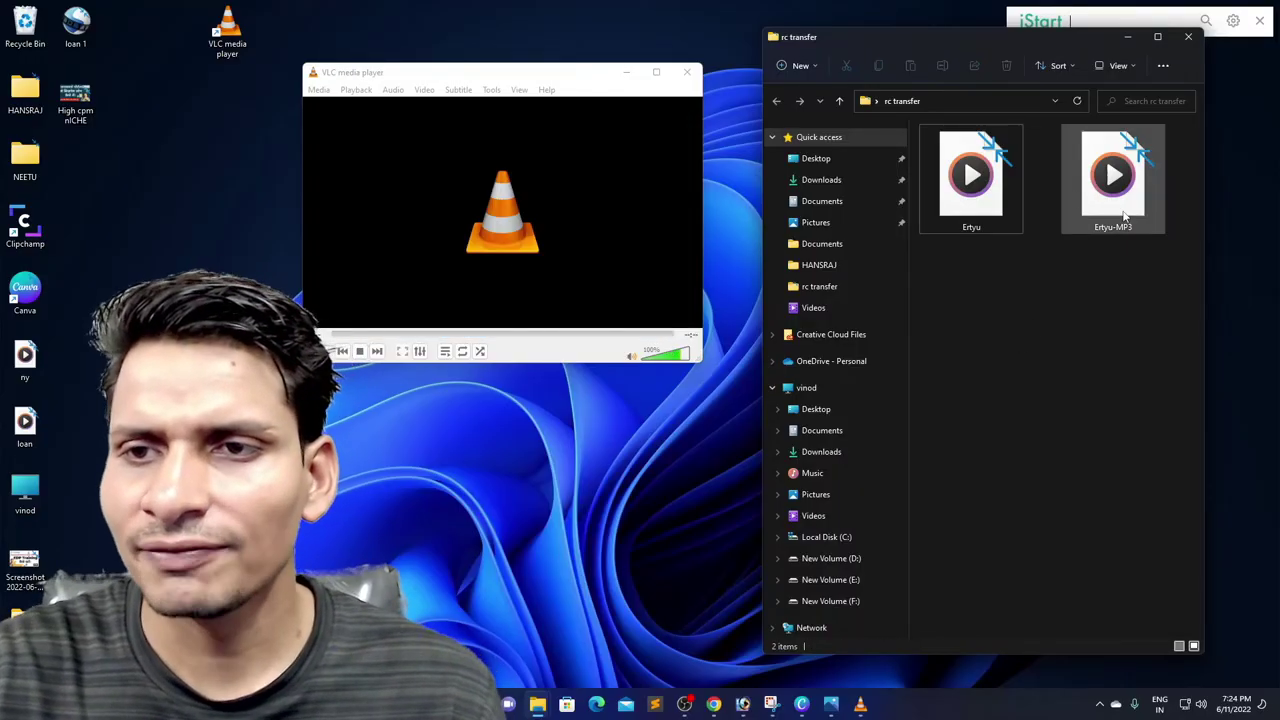
pyautogui.click(690, 74)
pyautogui.click(690, 74)
# Reopen Audacity, dismiss its startup dialogs, and import the Ertyu-MP3 file from the rc transfer folder
pyautogui.press('super+s')
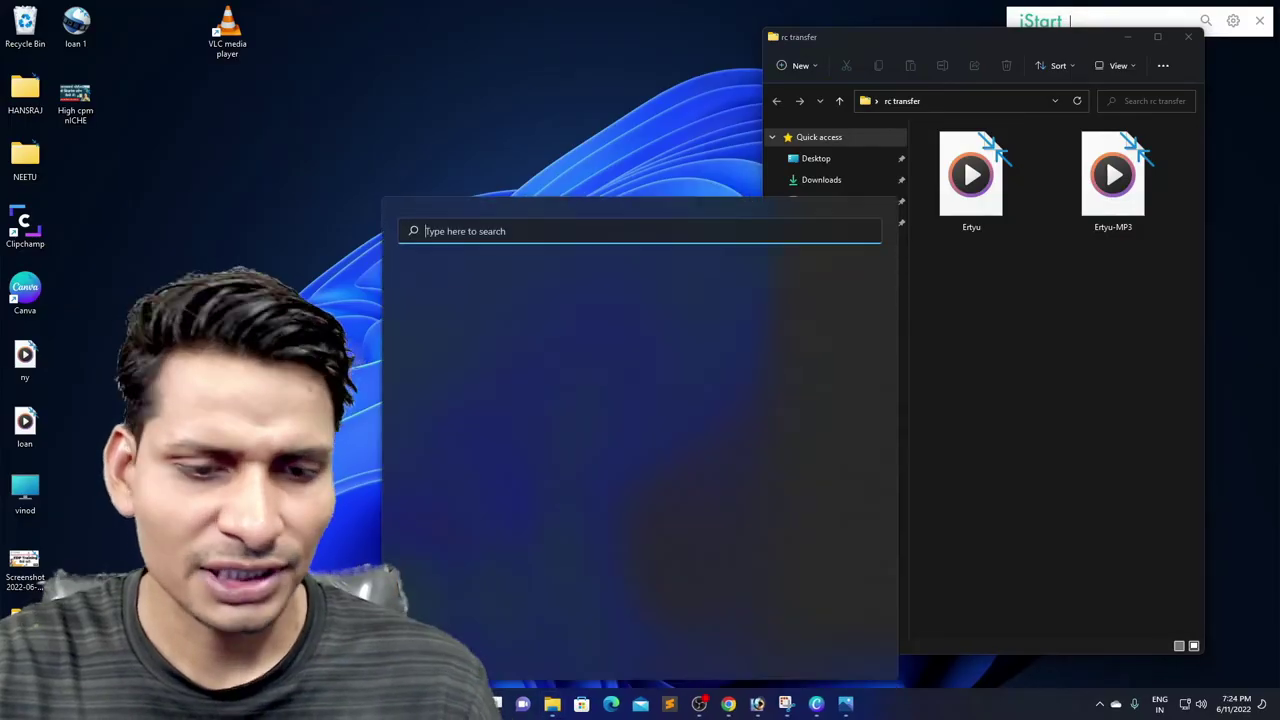
pyautogui.write('A')
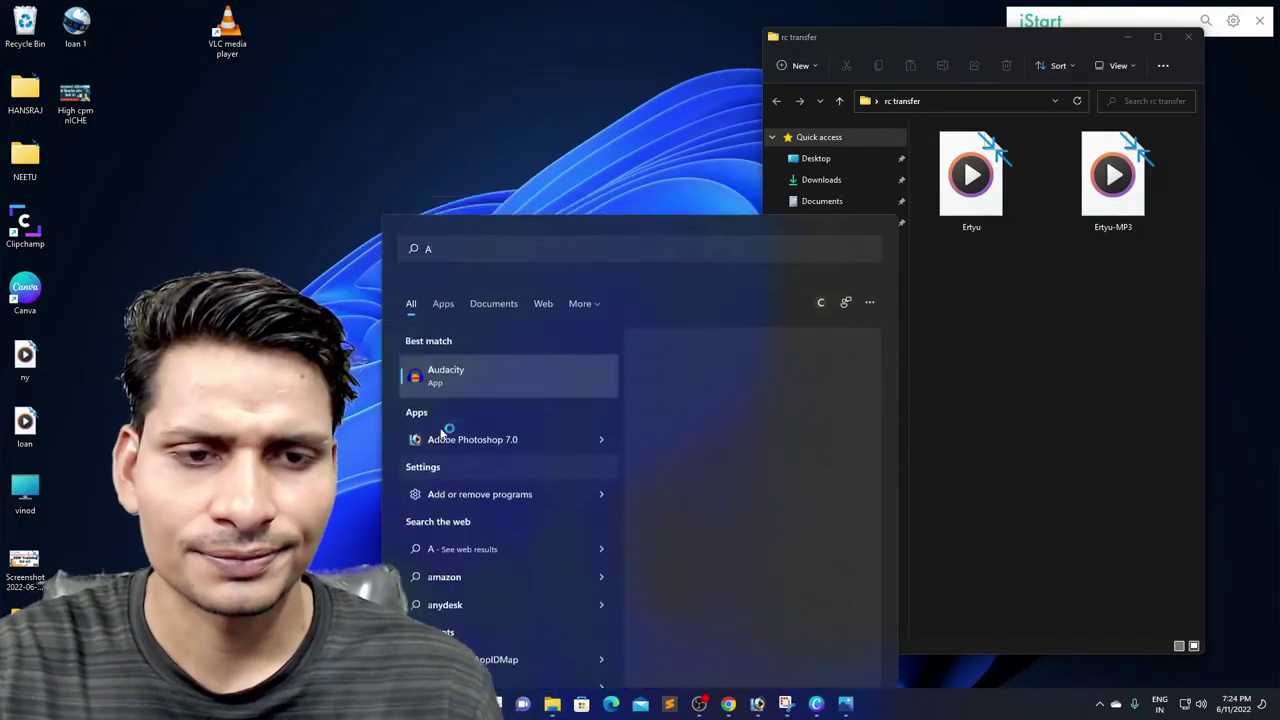
pyautogui.press('Return')
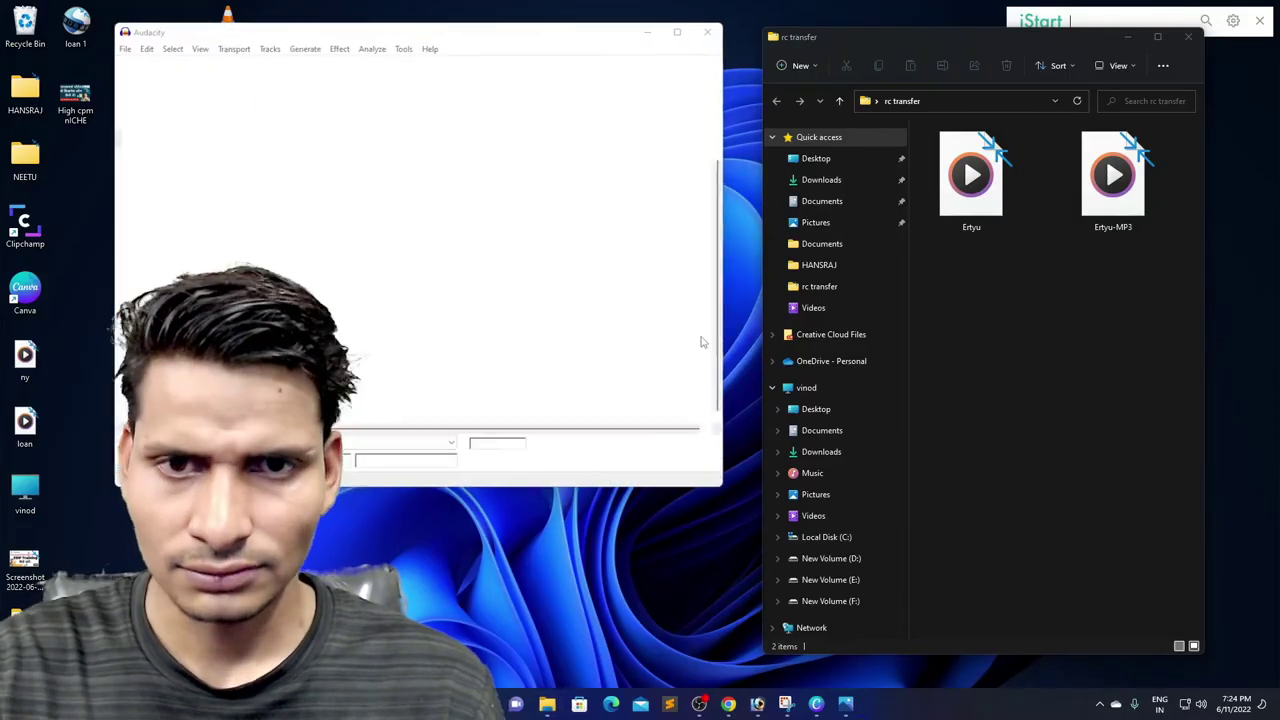
pyautogui.click(753, 443)
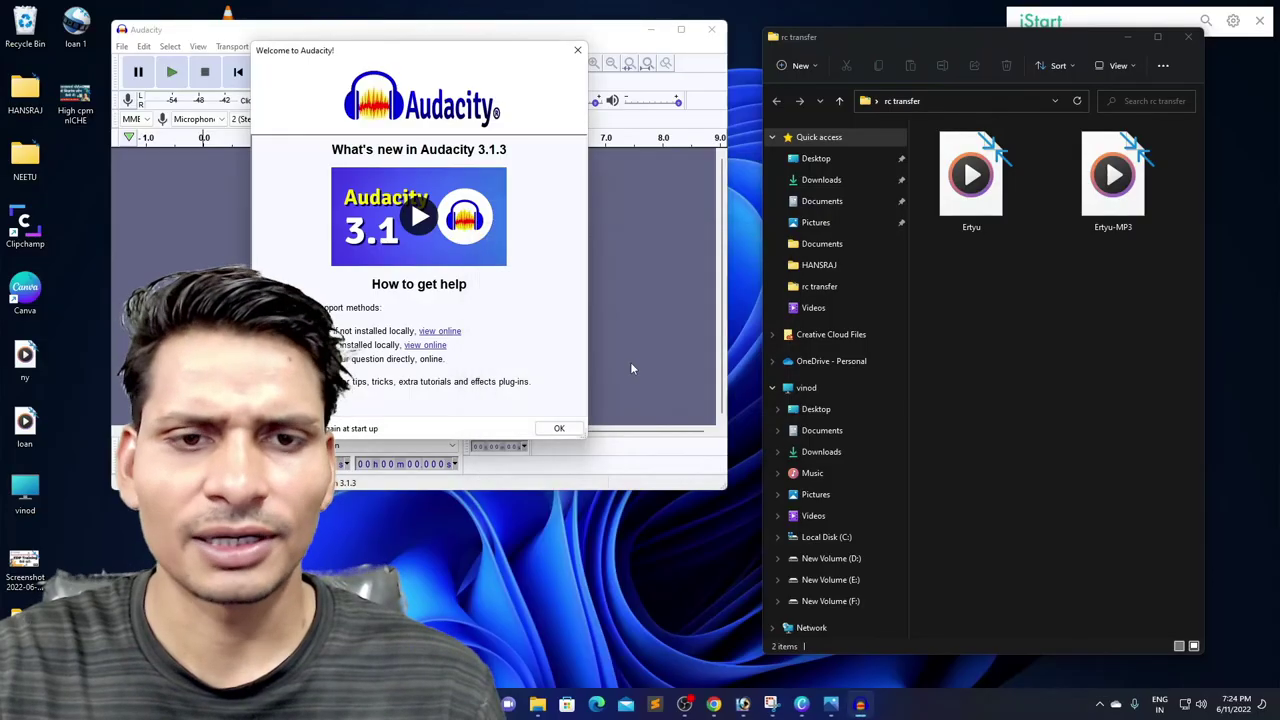
pyautogui.click(559, 428)
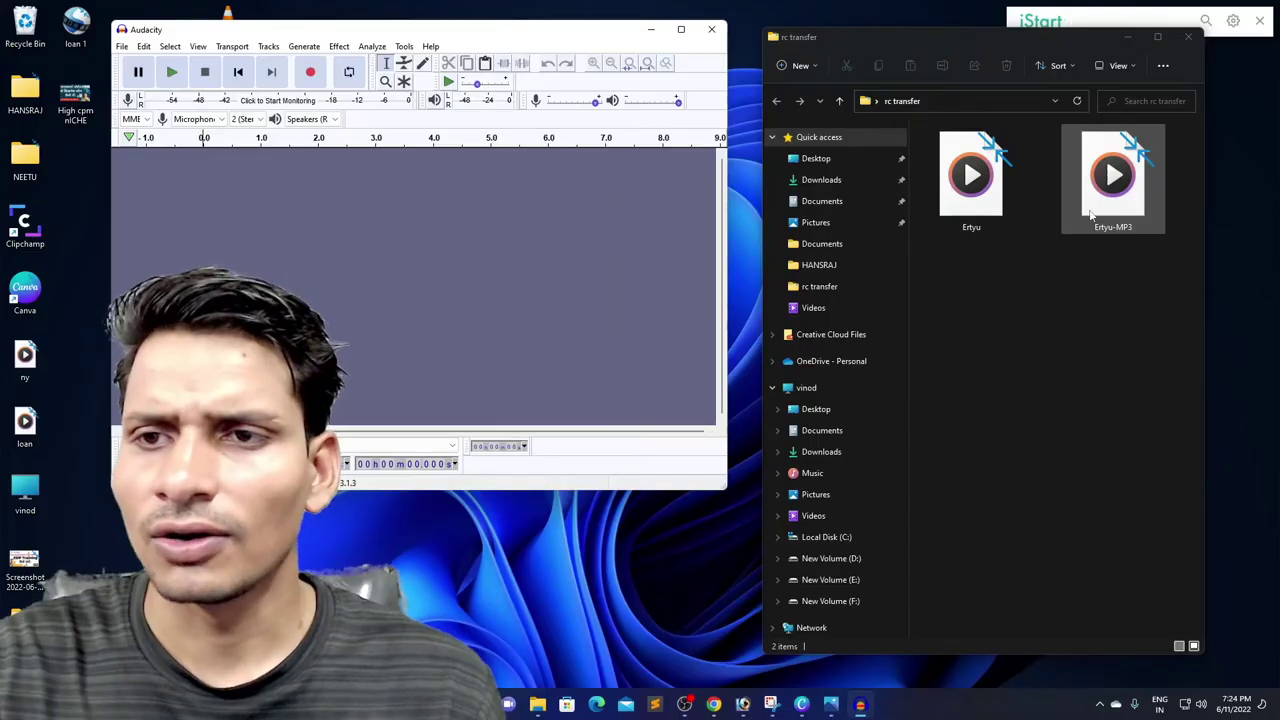
pyautogui.click(1105, 203)
pyautogui.moveTo(1105, 203); pyautogui.dragTo(500, 255)
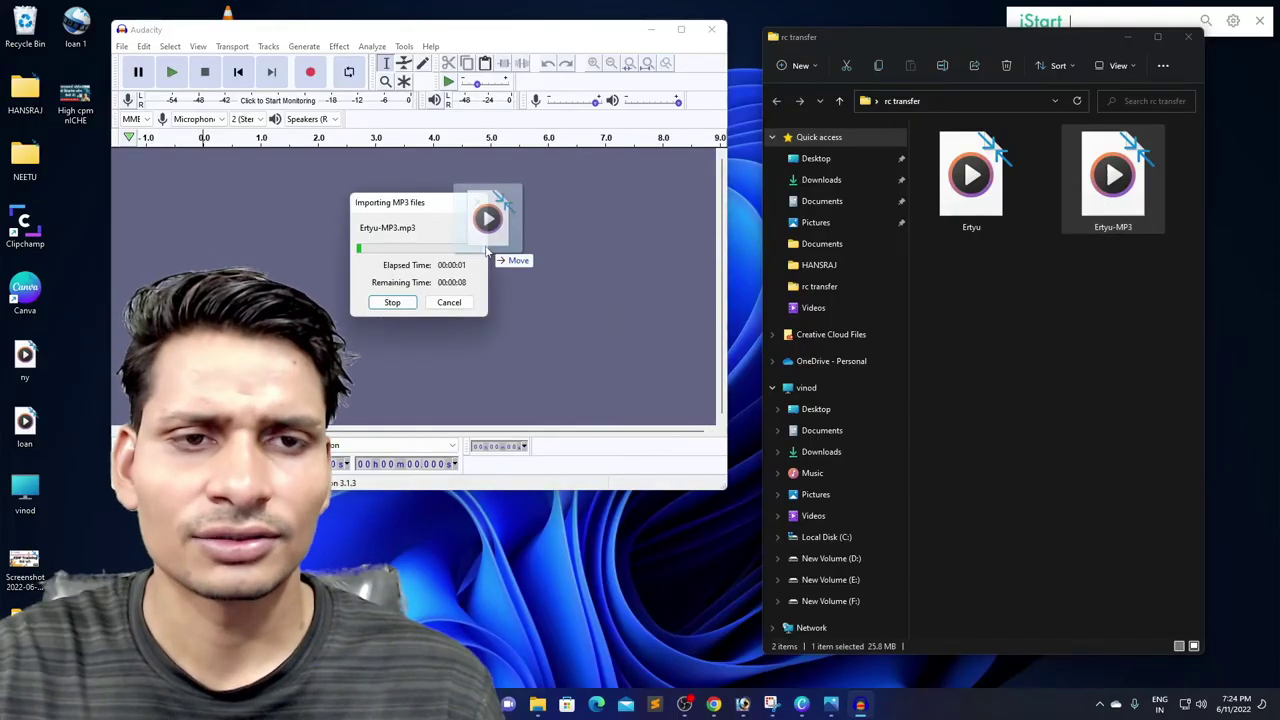